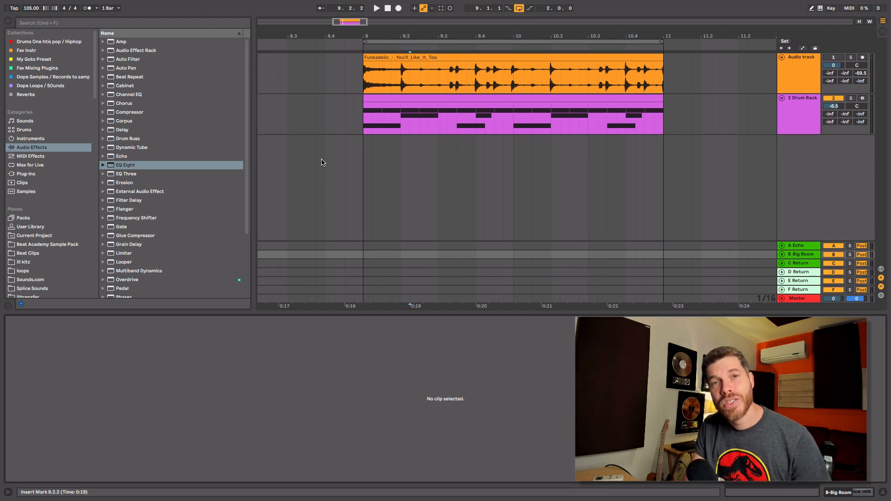
# Solo the audio track and play the Funkadelic drum break
pyautogui.click(438, 116)
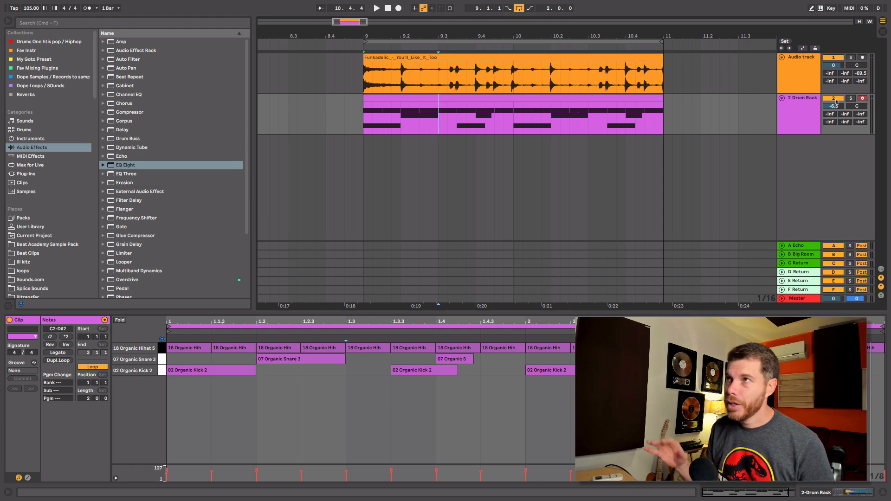
pyautogui.click(851, 57)
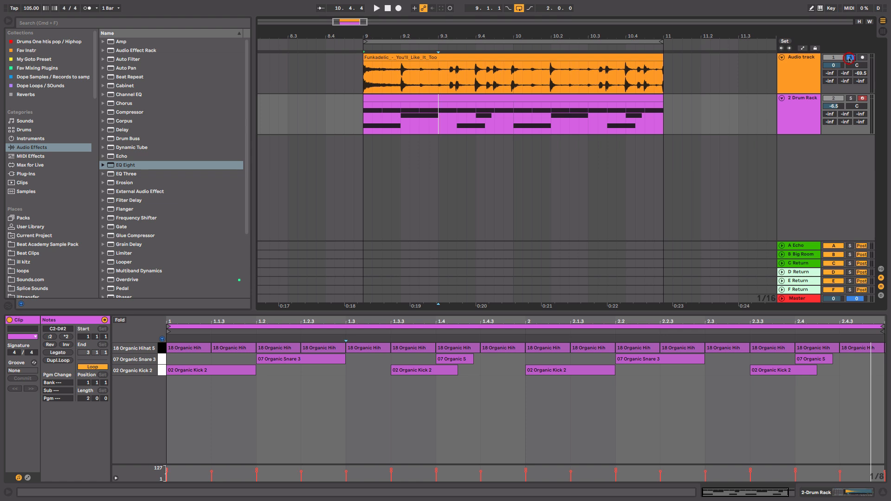
pyautogui.click(461, 54)
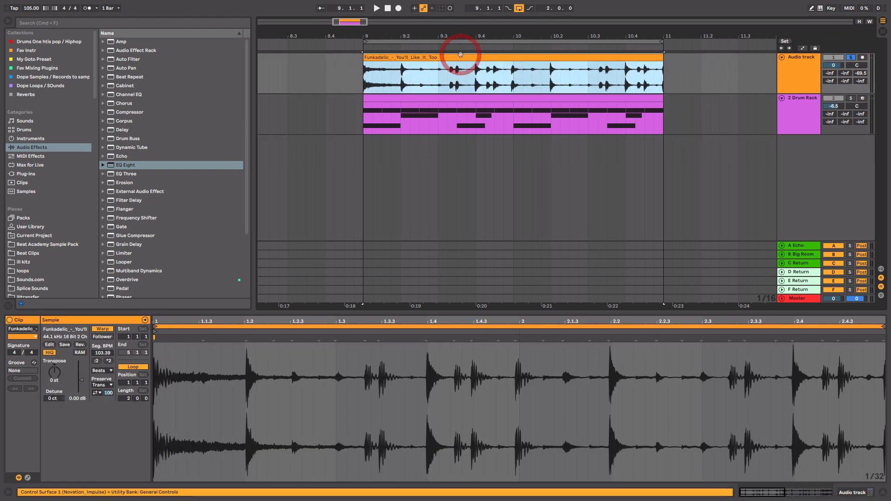
pyautogui.press('space')
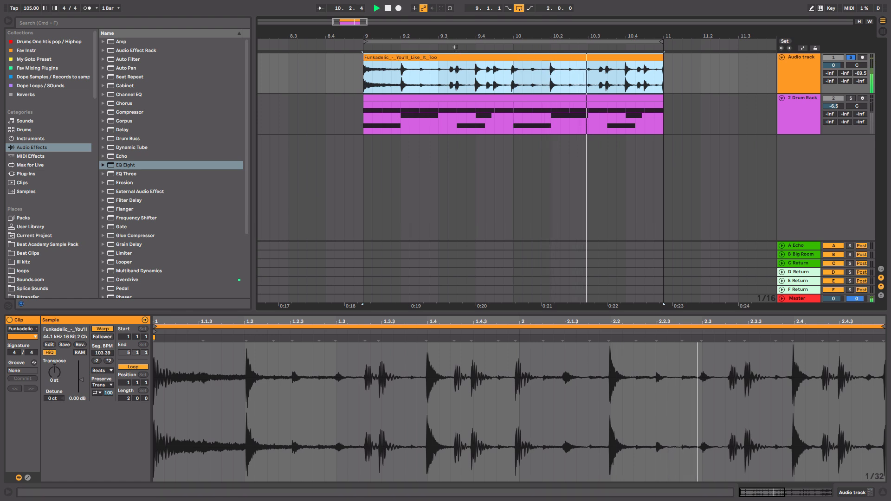
pyautogui.press('space')
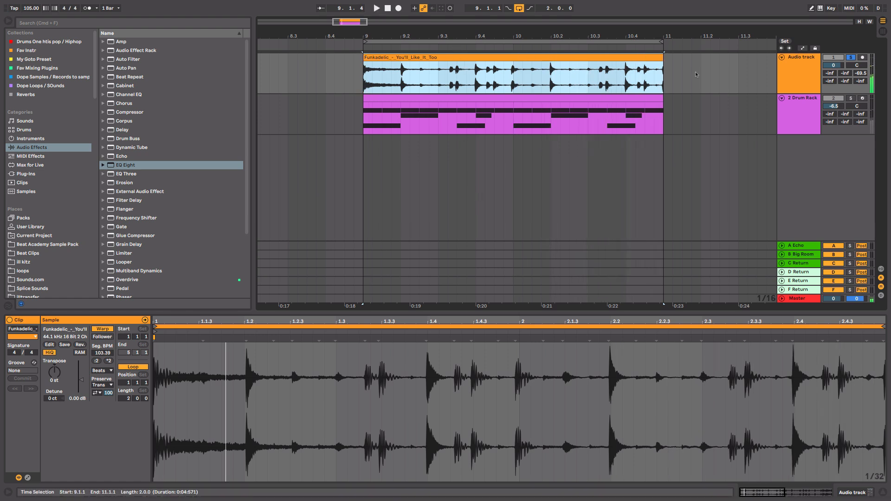
# Unsolo the audio track, then solo the Drum Rack track and play its MIDI pattern
pyautogui.click(618, 99)
pyautogui.click(850, 57)
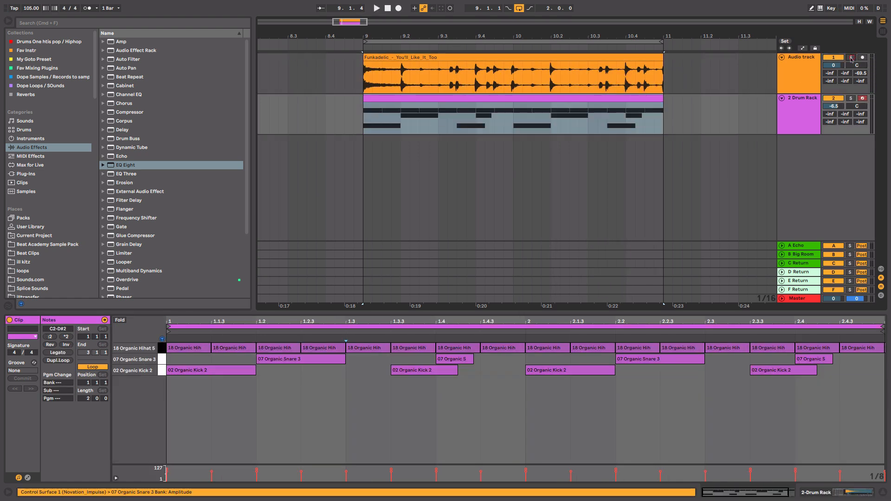
pyautogui.click(851, 98)
pyautogui.press('space')
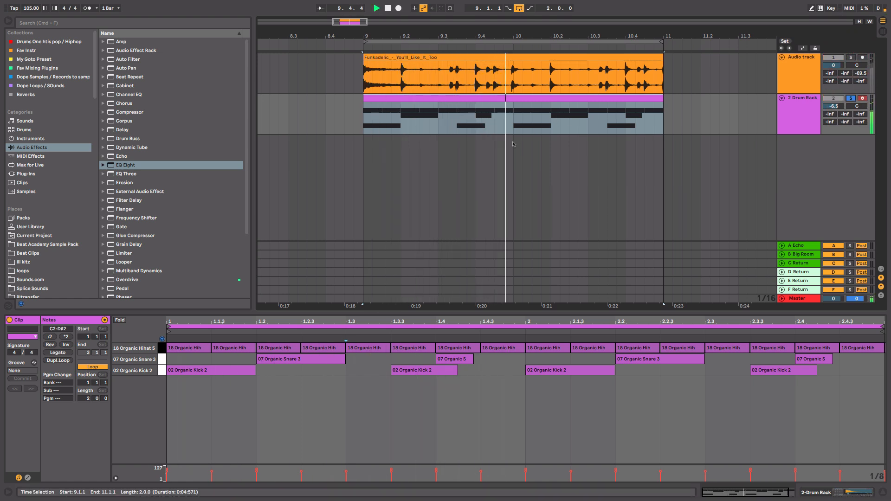
pyautogui.press('space')
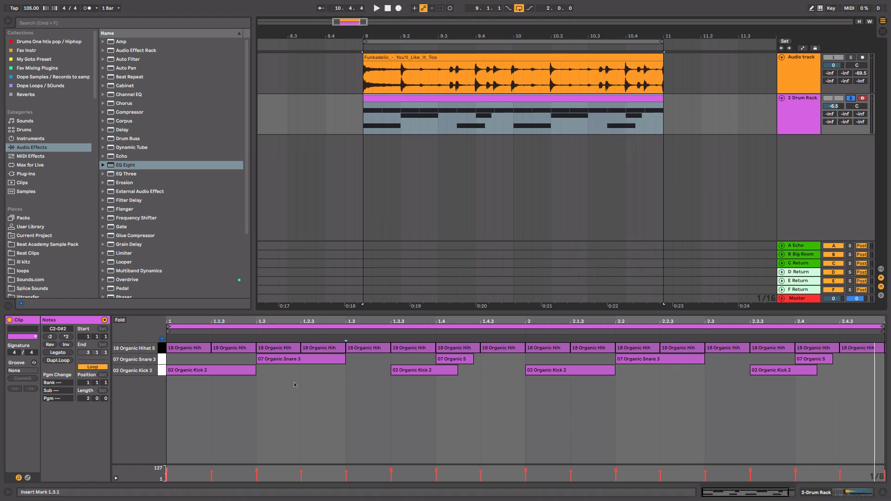
pyautogui.click(298, 369)
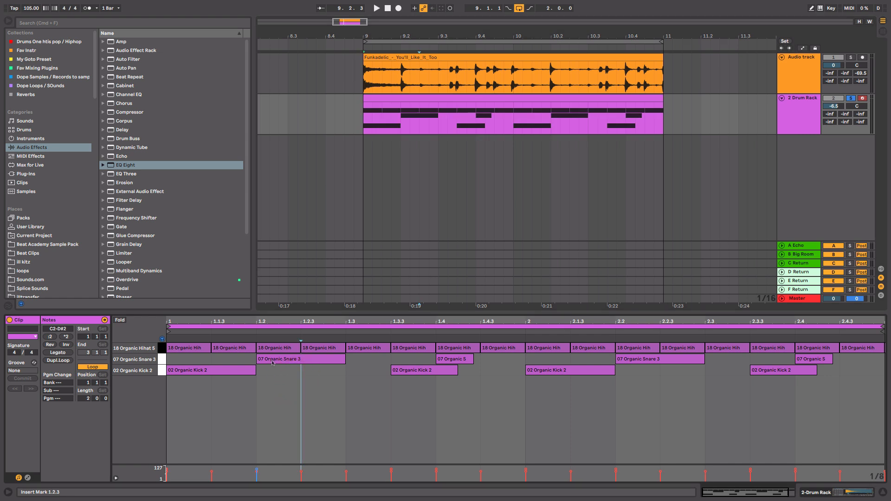
pyautogui.doubleClick(313, 373)
pyautogui.doubleClick(313, 372)
pyautogui.press('space')
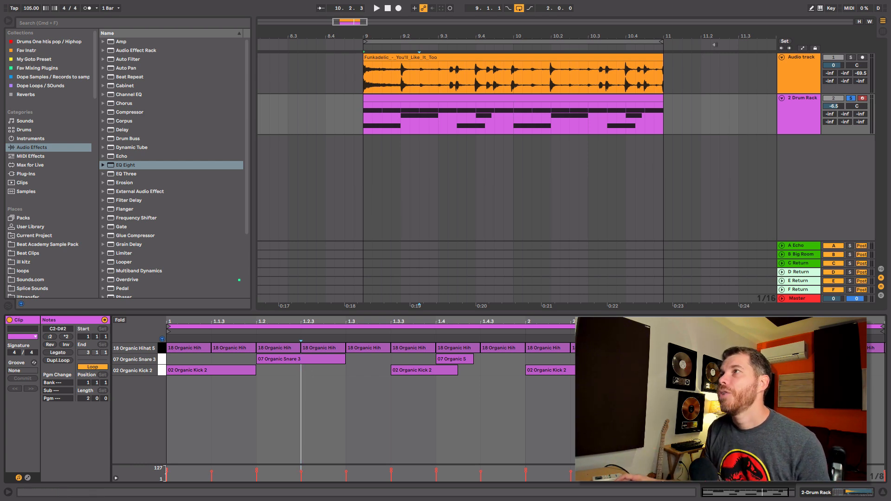
# Try warping the Funkadelic clip's hit just before beat 1.4 onto the grid line, then remove the warp marker
pyautogui.click(567, 60)
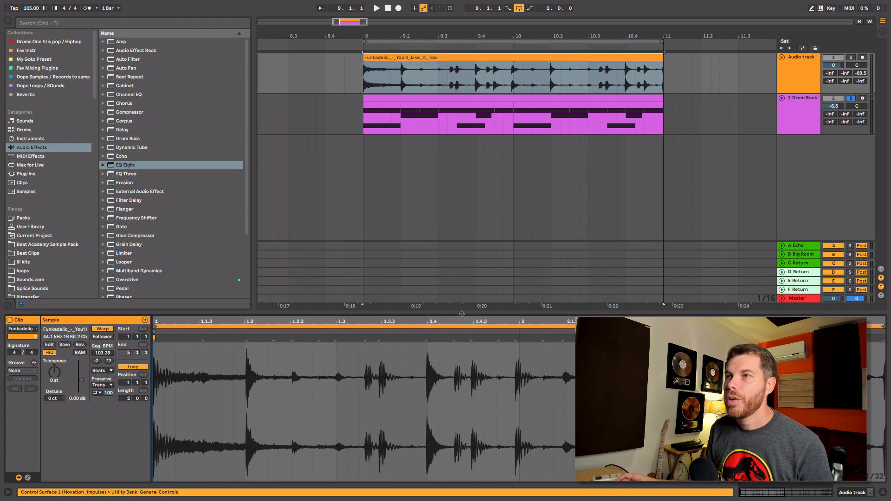
pyautogui.scroll(6, 416, 377)
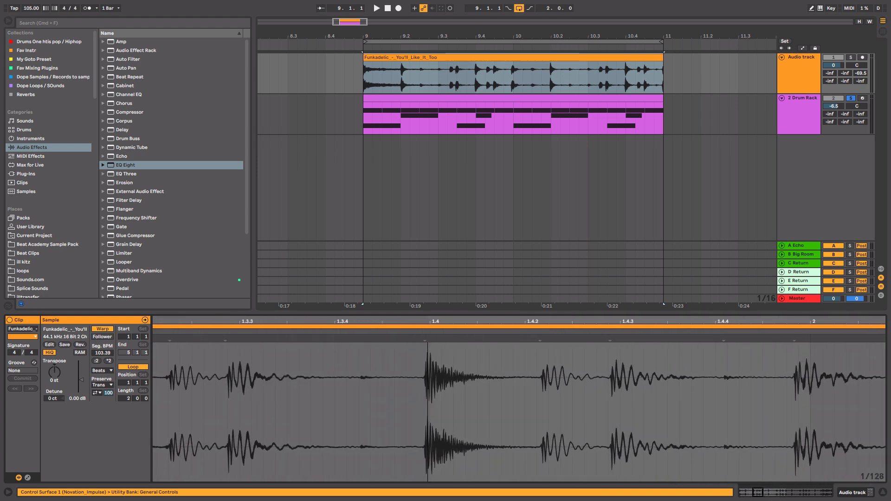
pyautogui.doubleClick(425, 336)
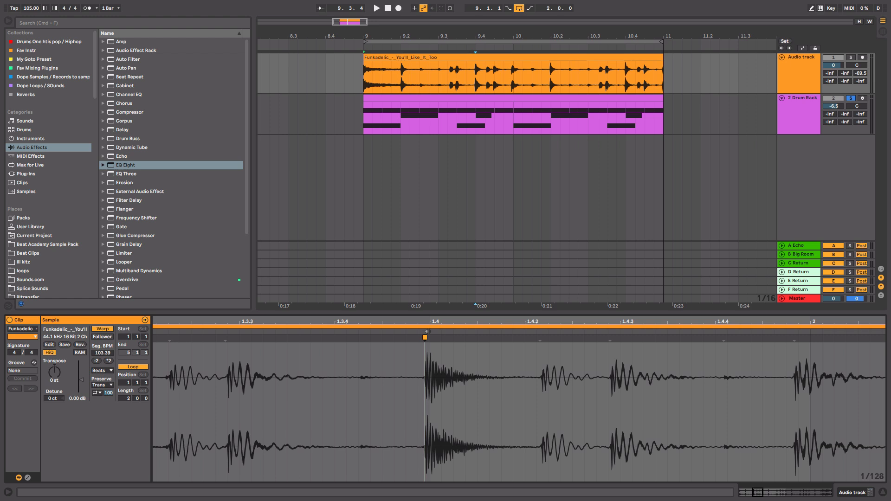
pyautogui.click(425, 338)
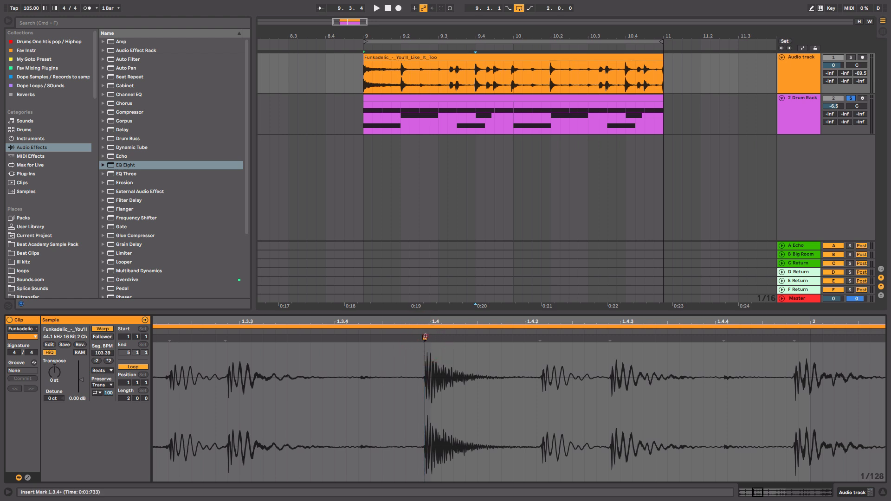
pyautogui.moveTo(425, 337); pyautogui.dragTo(430, 337)
pyautogui.click(429, 337)
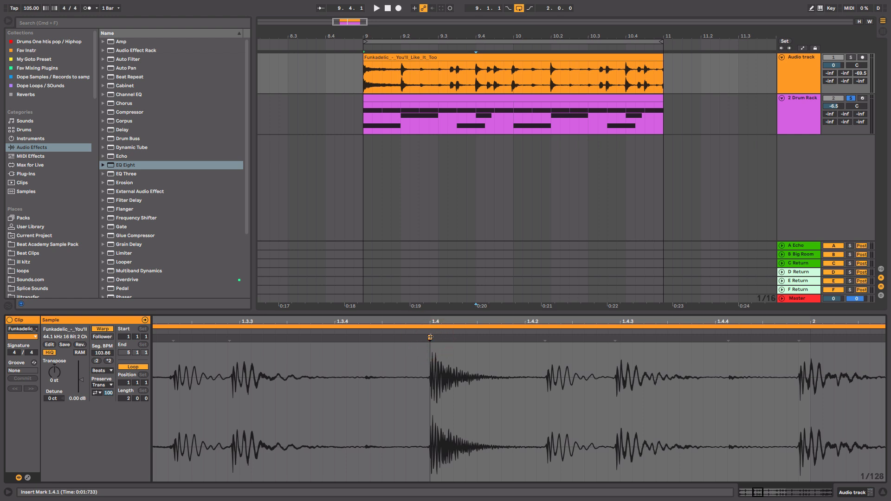
pyautogui.doubleClick(430, 337)
# Try a warp marker on the Funkadelic clip's hit just before beat 2.2, then remove it
pyautogui.moveTo(536, 322)
pyautogui.mouseDown()
pyautogui.moveTo(616, 321)
pyautogui.moveTo(569, 366)
pyautogui.mouseUp()
pyautogui.click(558, 338)
pyautogui.doubleClick(559, 338)
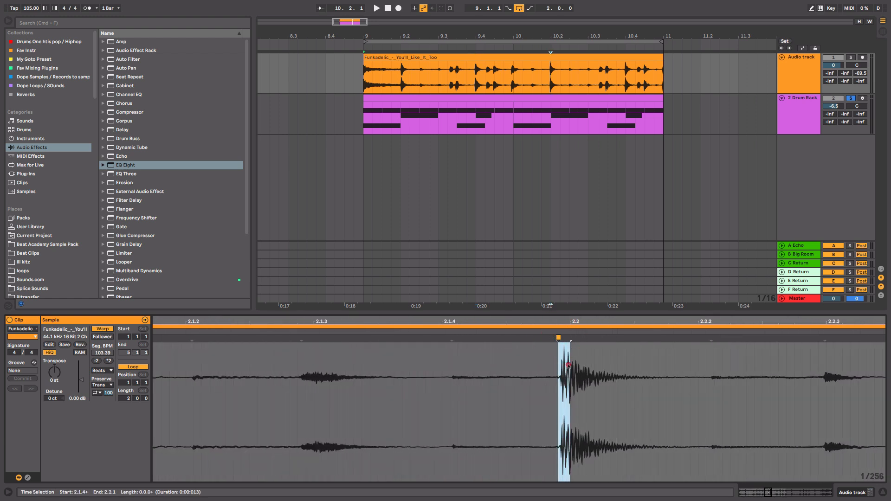
pyautogui.doubleClick(559, 338)
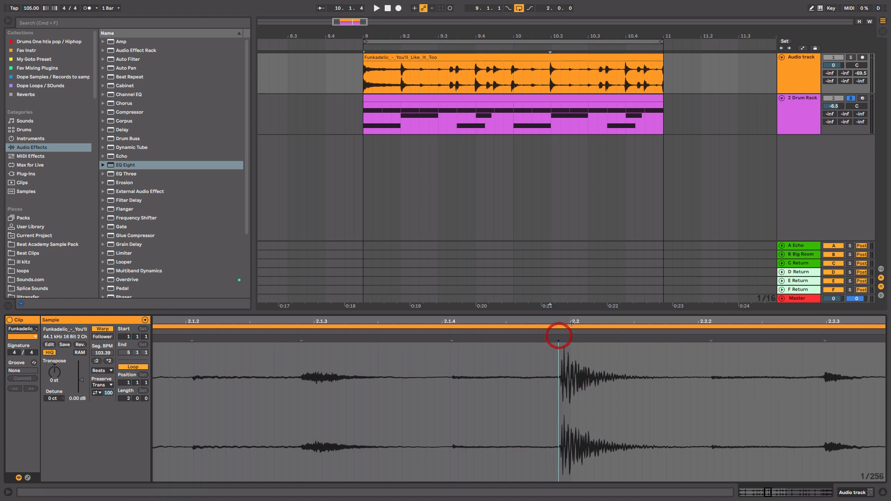
pyautogui.moveTo(572, 319); pyautogui.dragTo(573, 299)
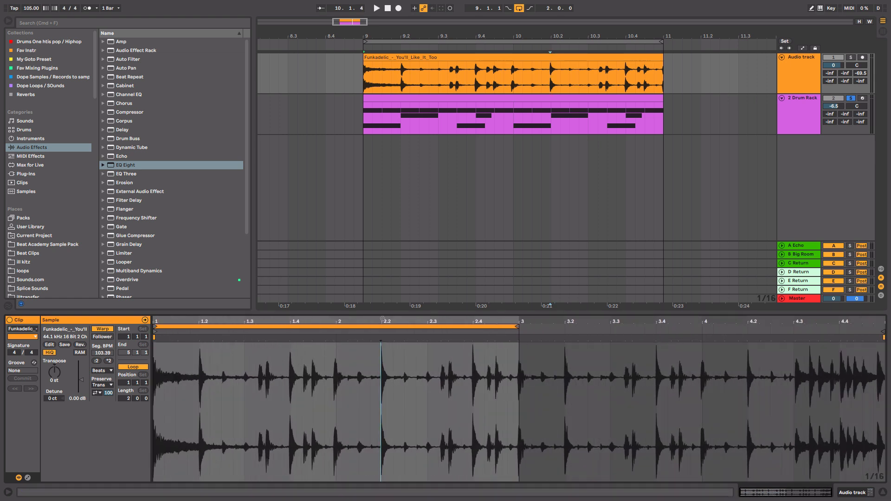
# Unsolo the Drum Rack track, solo the audio track and play the unwarped Funkadelic break while viewing its waveform
pyautogui.click(851, 99)
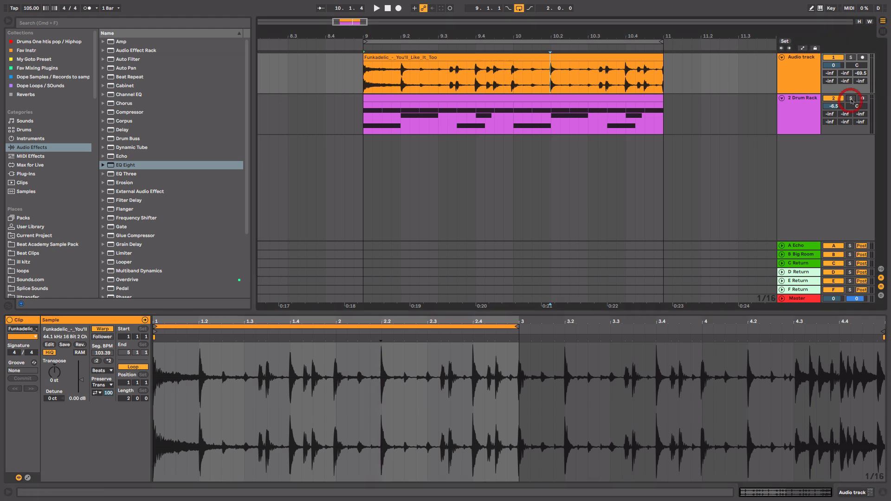
pyautogui.click(851, 57)
pyautogui.press('space')
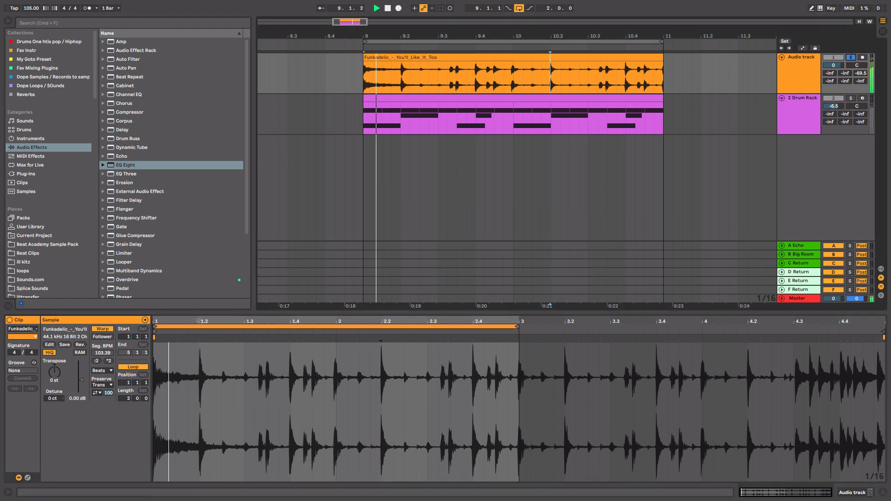
pyautogui.moveTo(199, 319); pyautogui.dragTo(281, 320)
pyautogui.press('space')
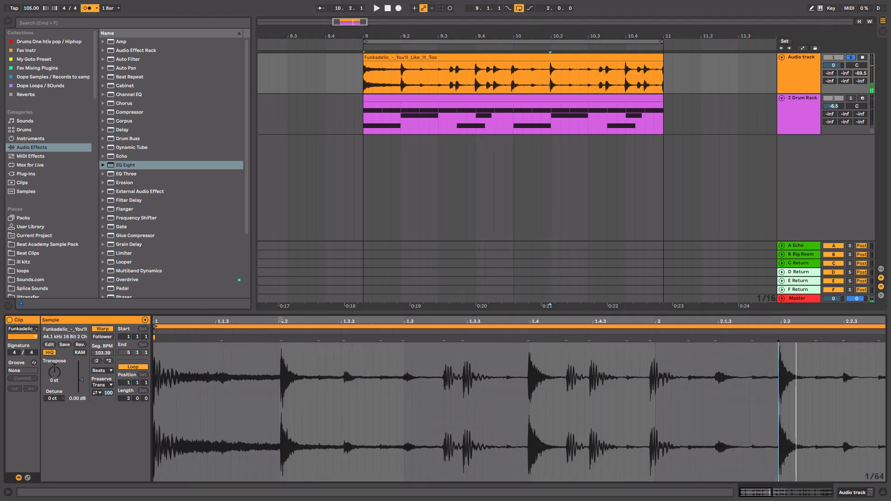
pyautogui.press('space')
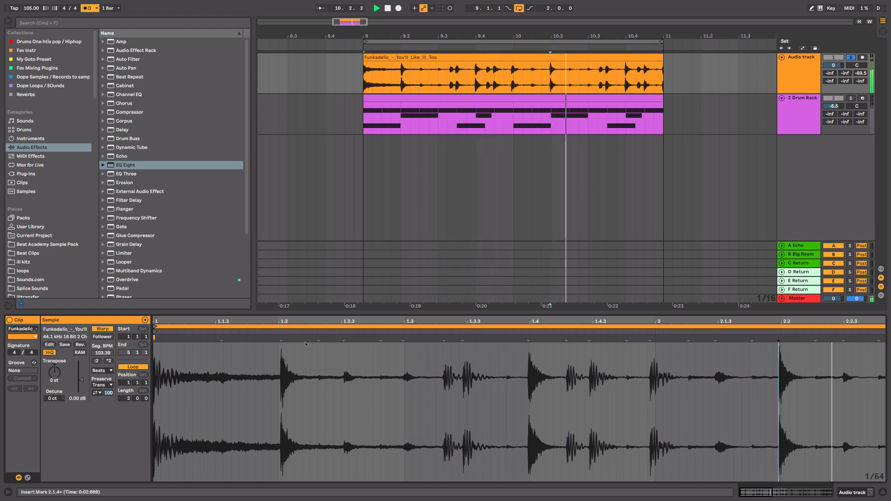
pyautogui.moveTo(312, 324); pyautogui.dragTo(275, 321)
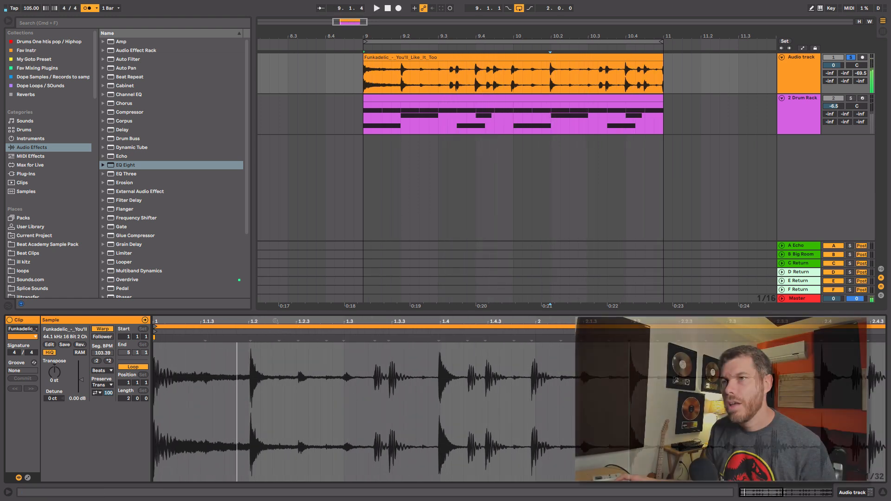
pyautogui.press('space')
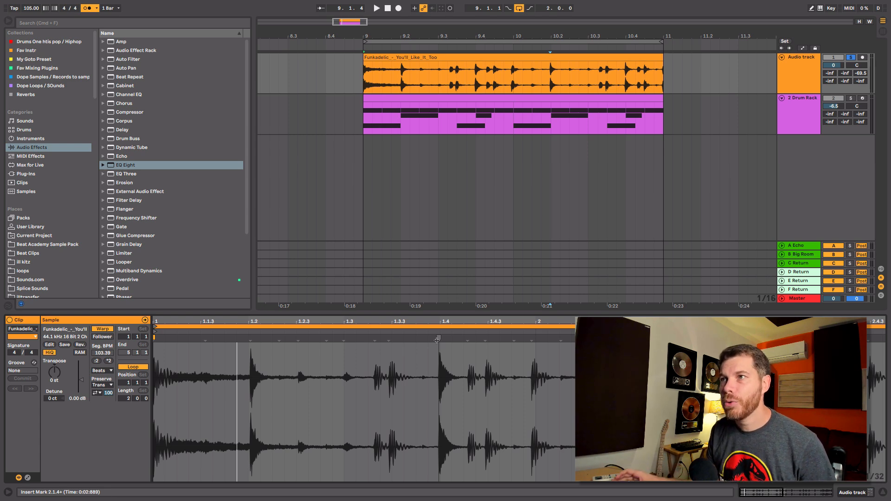
# Extract the groove from the Funkadelic sample and show the Groove Pool
pyautogui.rightClick(324, 391)
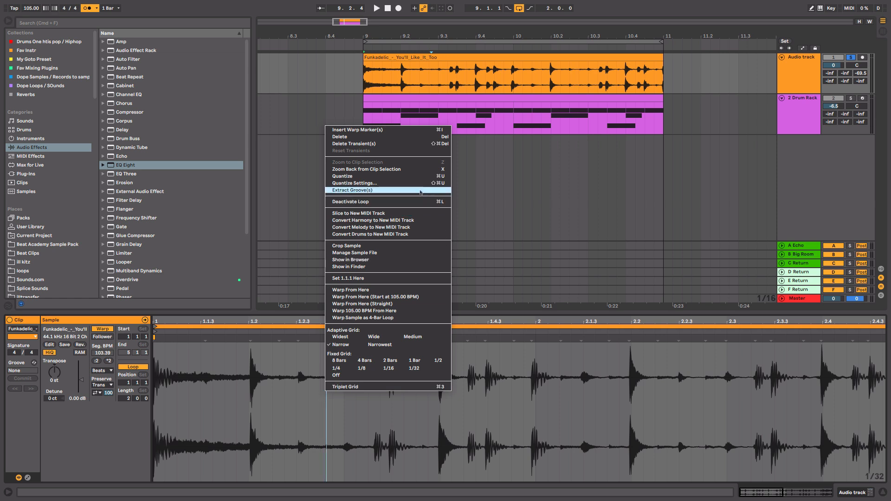
pyautogui.click(370, 190)
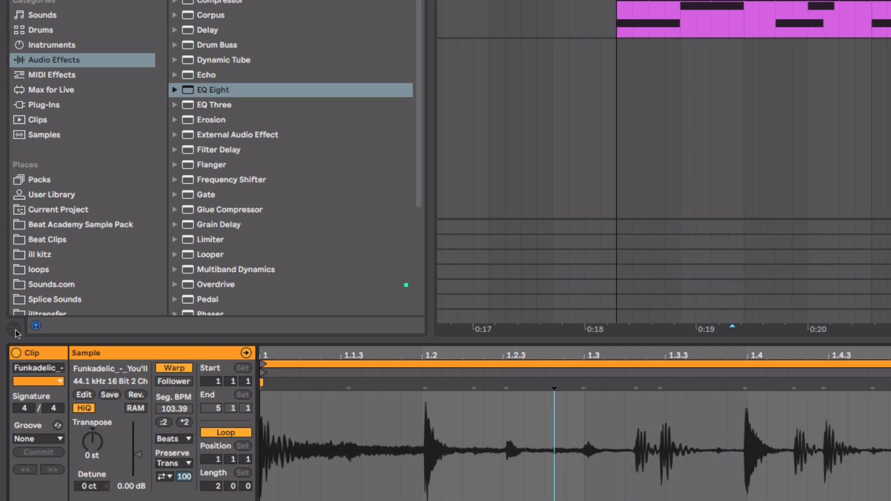
pyautogui.click(9, 306)
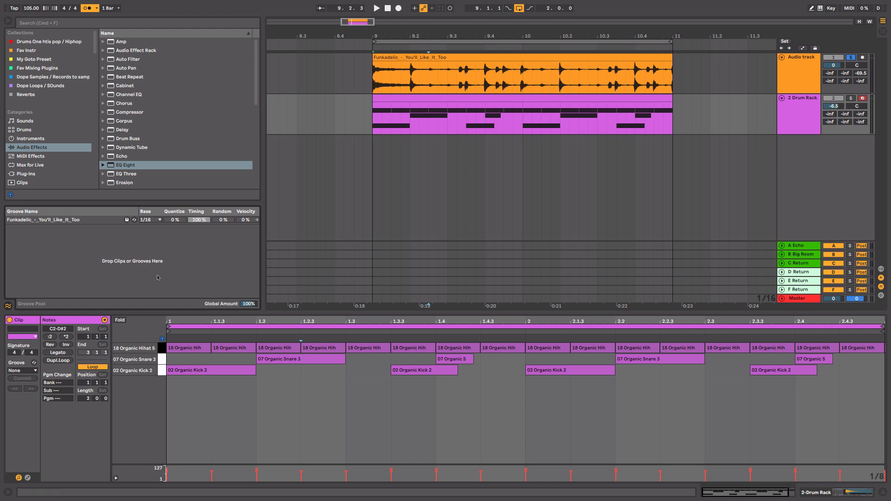
# Examine the offset between the 1.2 grid line and the nearby hit in the Funkadelic clip's waveform
pyautogui.click(435, 60)
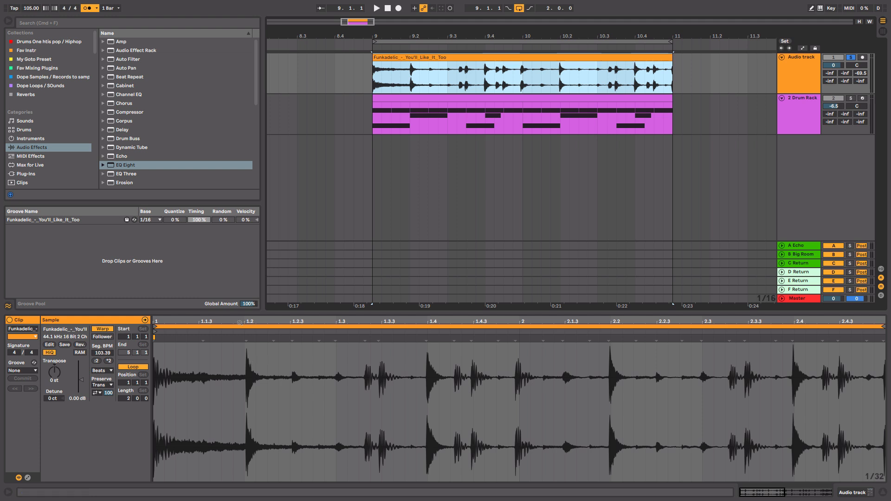
pyautogui.moveTo(238, 320)
pyautogui.mouseDown()
pyautogui.moveTo(238, 367)
pyautogui.moveTo(412, 361)
pyautogui.mouseUp()
pyautogui.click(426, 352)
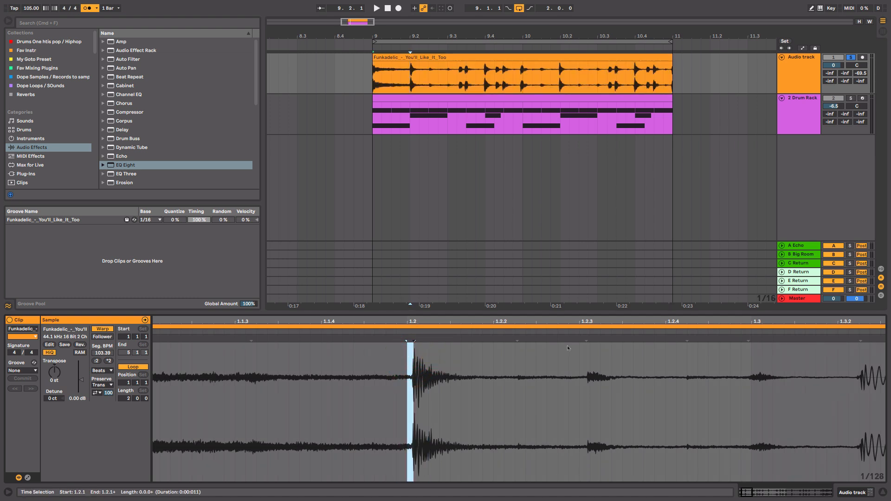
pyautogui.doubleClick(524, 318)
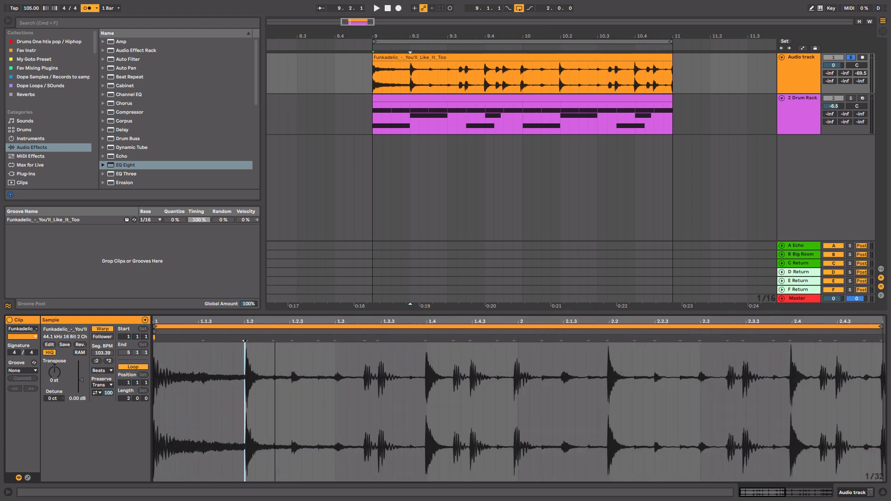
# Assign the Funkadelic - You'll Like It Too groove to the Drum Rack MIDI clip and commit it
pyautogui.click(409, 103)
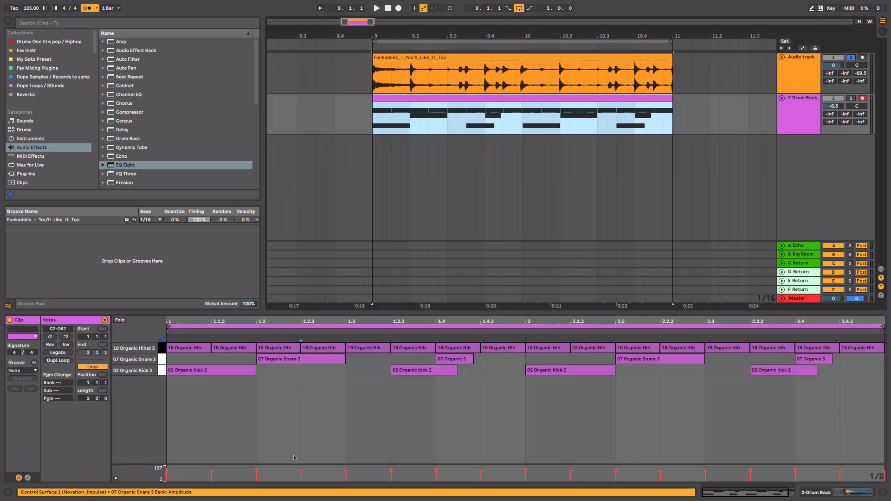
pyautogui.click(326, 374)
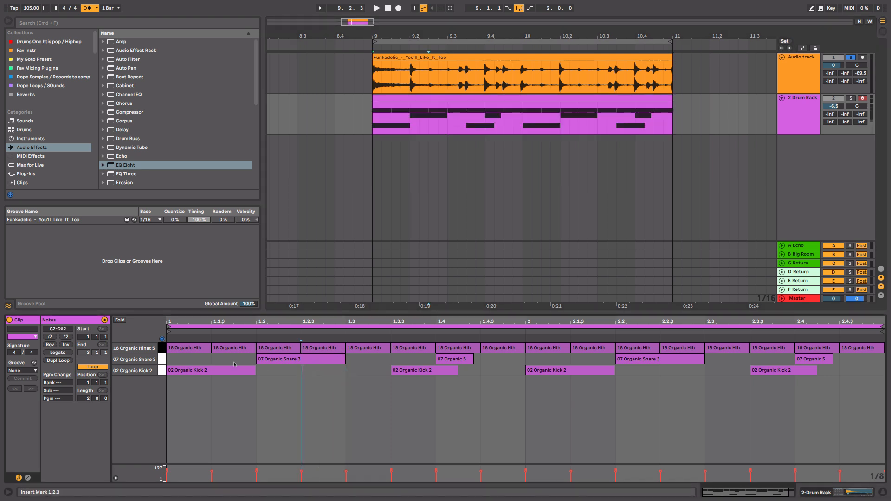
pyautogui.click(32, 371)
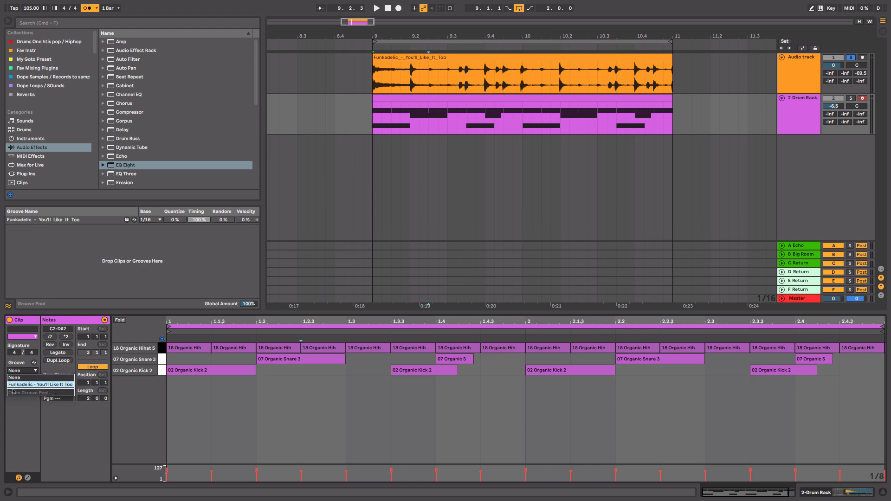
pyautogui.click(22, 385)
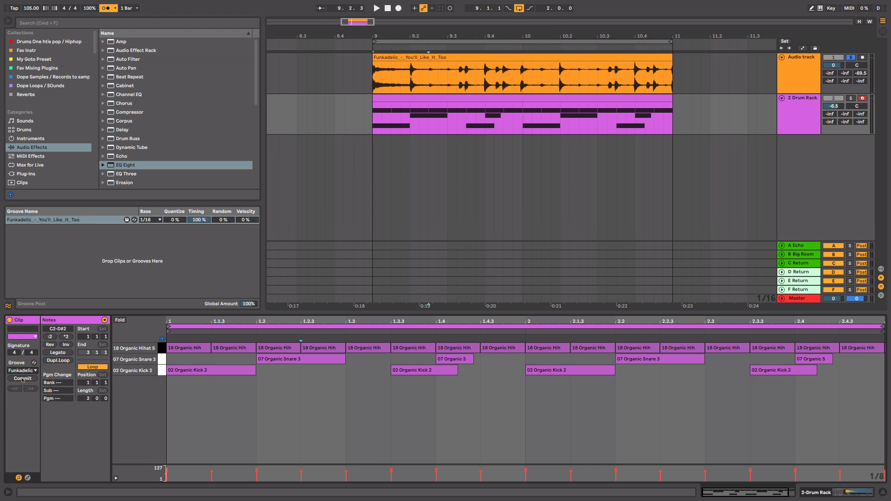
pyautogui.click(22, 378)
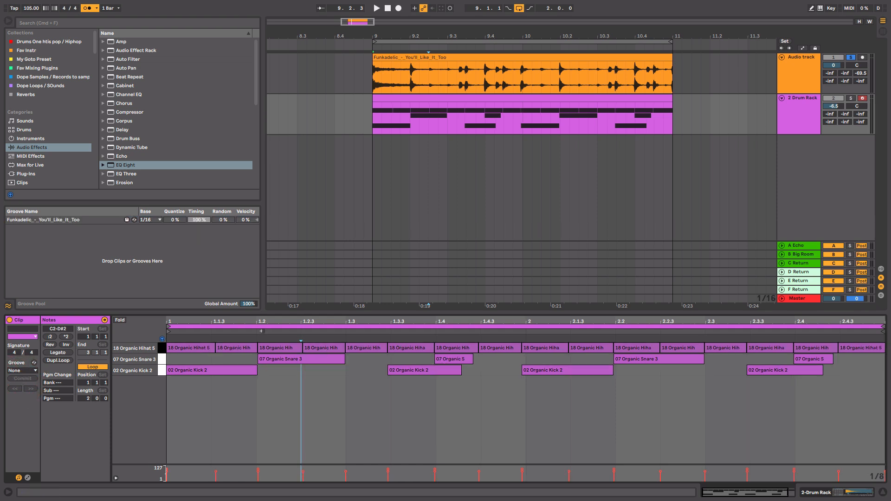
# Examine how far the committed Drum Rack notes sit from the grid around 1.2 and 1.3.3
pyautogui.moveTo(259, 321); pyautogui.dragTo(285, 354)
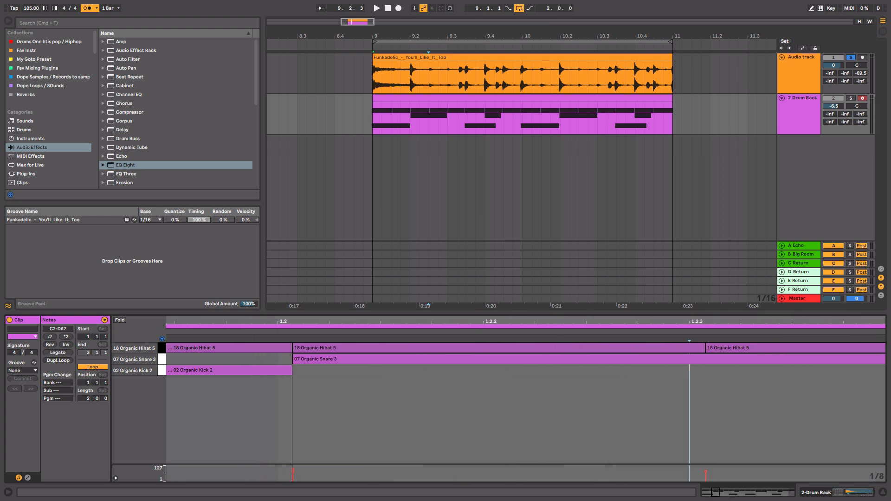
pyautogui.click(280, 362)
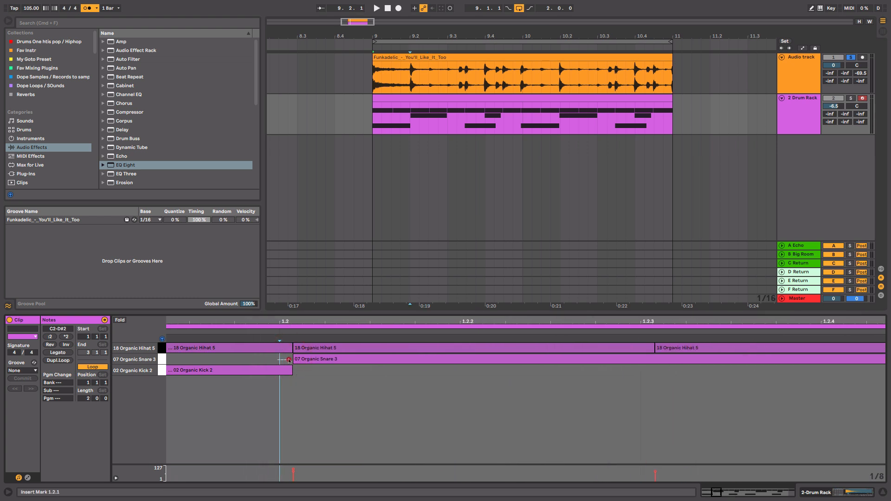
pyautogui.click(305, 360)
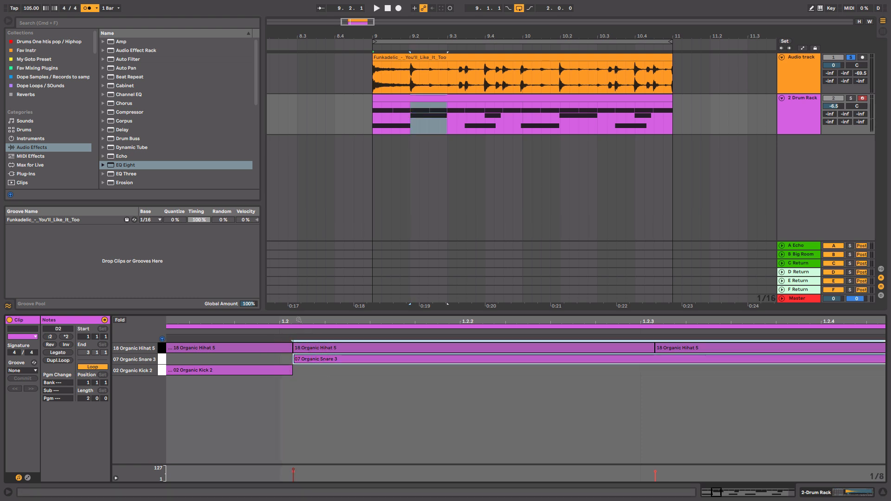
pyautogui.press('z')
pyautogui.moveTo(321, 320); pyautogui.dragTo(299, 277)
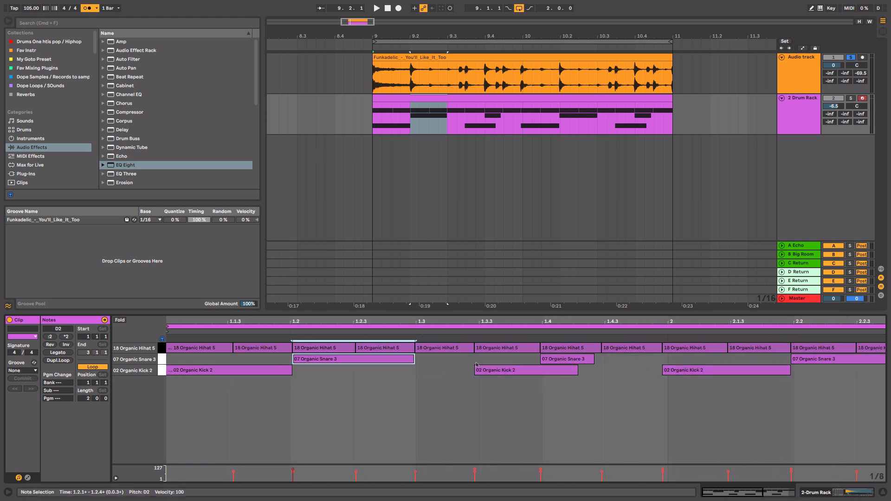
pyautogui.moveTo(481, 325); pyautogui.dragTo(465, 387)
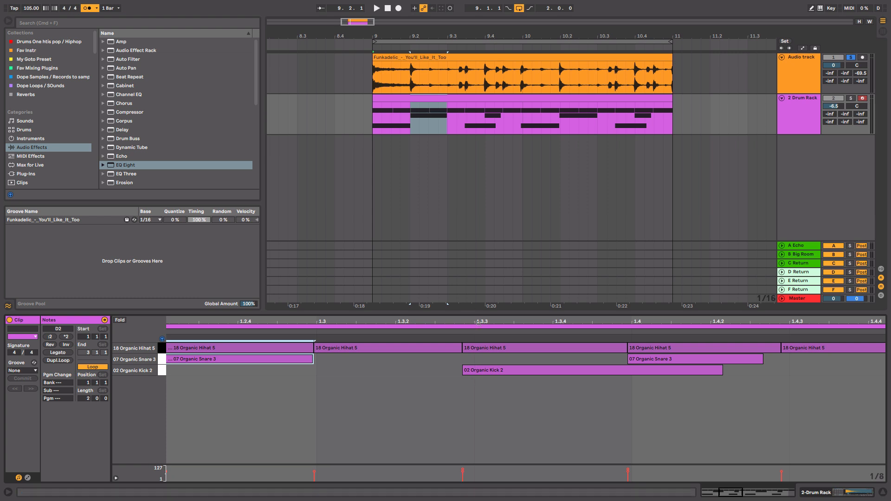
# Examine the gap between the Funkadelic clip's kick hit and the 1.3.3 grid line, and compare with the Drum Rack clip
pyautogui.click(477, 57)
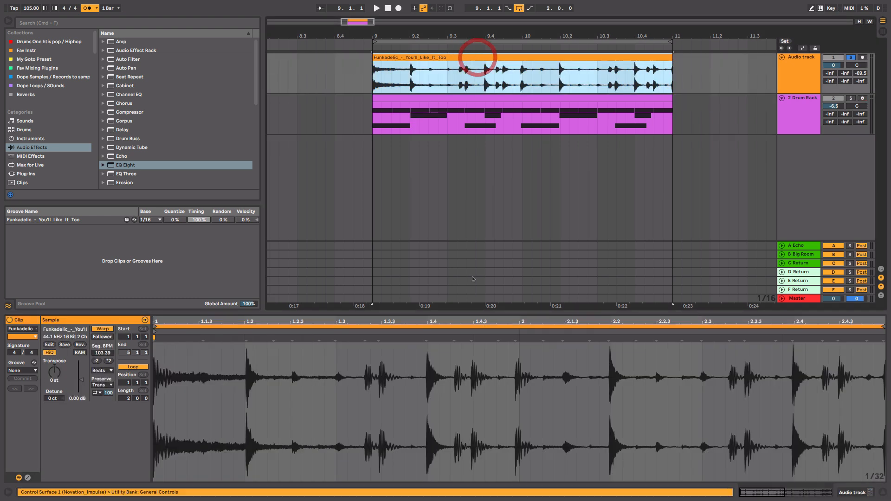
pyautogui.moveTo(344, 322); pyautogui.dragTo(310, 346)
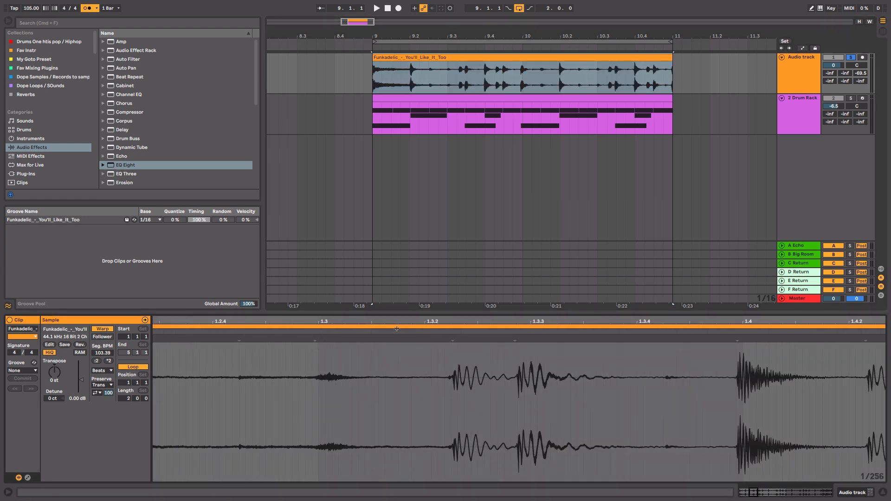
pyautogui.moveTo(412, 322); pyautogui.dragTo(360, 320)
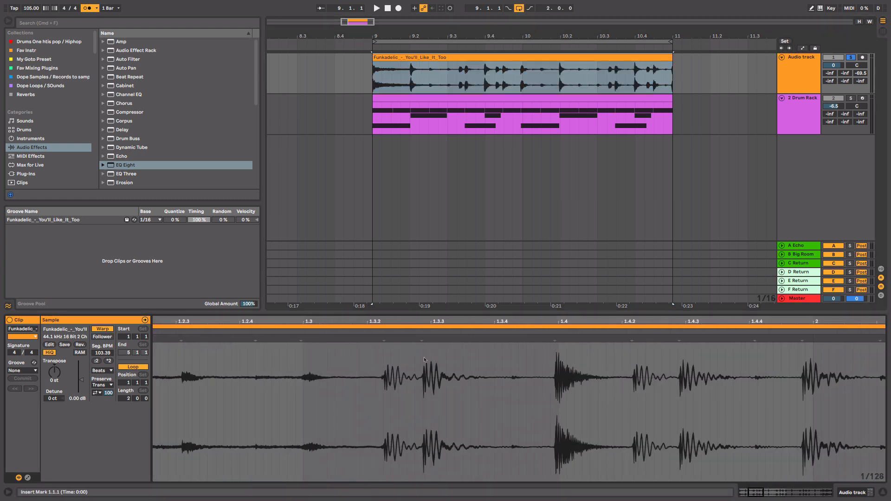
pyautogui.moveTo(422, 363); pyautogui.dragTo(433, 363)
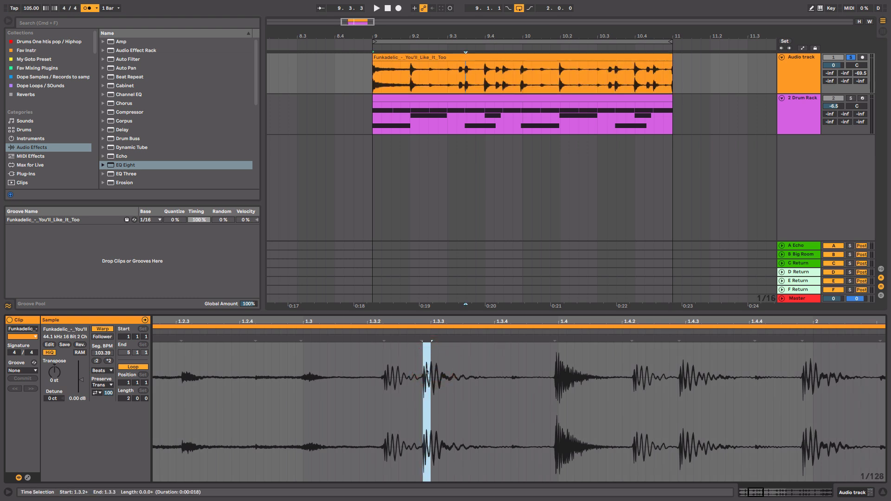
pyautogui.moveTo(442, 320); pyautogui.dragTo(442, 307)
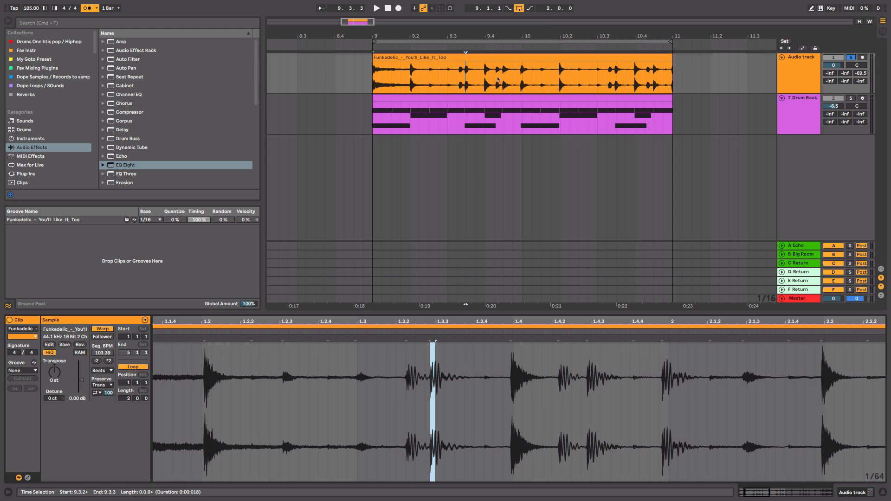
pyautogui.click(496, 98)
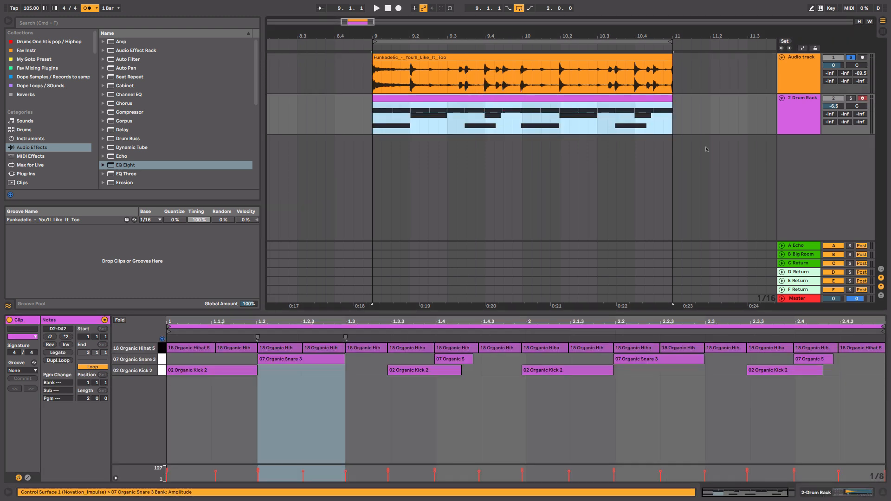
# Play the soloed Funkadelic break, switch the solo to the Drum Rack track and play its grooved clip
pyautogui.click(648, 56)
pyautogui.press('space')
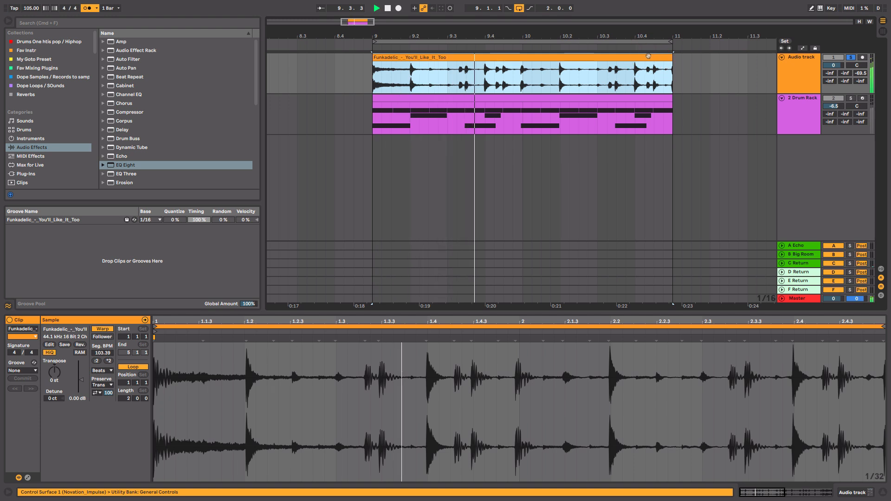
pyautogui.click(851, 57)
pyautogui.click(851, 99)
pyautogui.press('space')
pyautogui.click(601, 100)
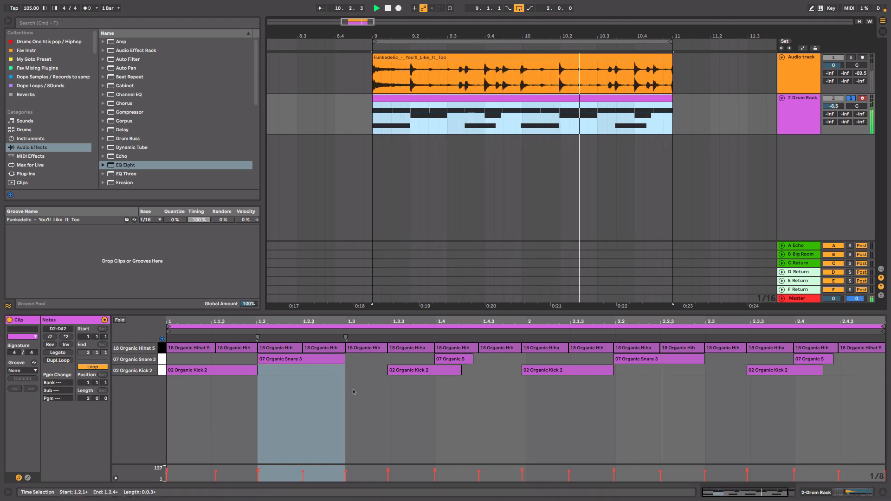
# Launch the original quantized Drum Rack clip from the first scene in Session View
pyautogui.press('Tab')
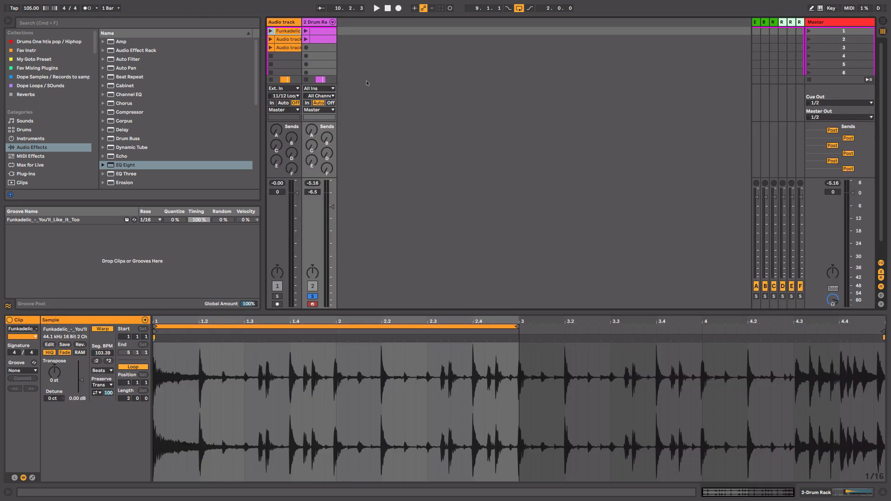
pyautogui.click(306, 31)
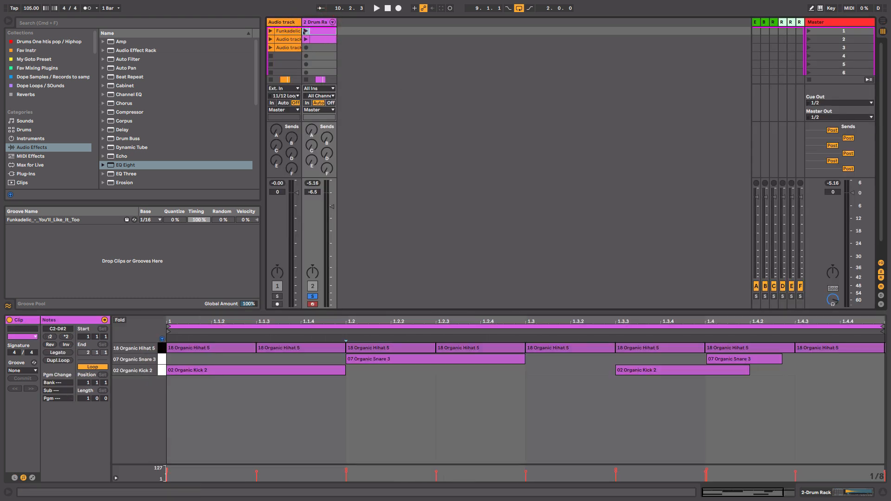
pyautogui.click(305, 31)
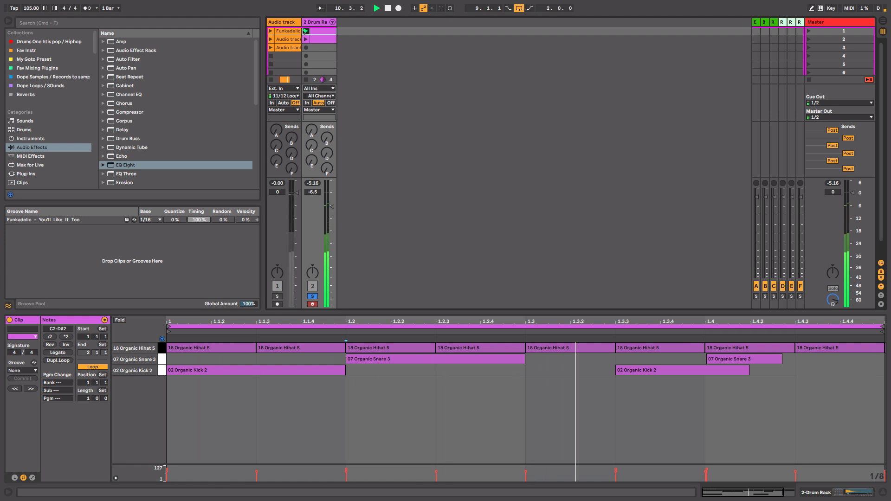
# Return to Arrangement View, restore the Drum Rack track's arrangement playback and play the grooved clip
pyautogui.press('Tab')
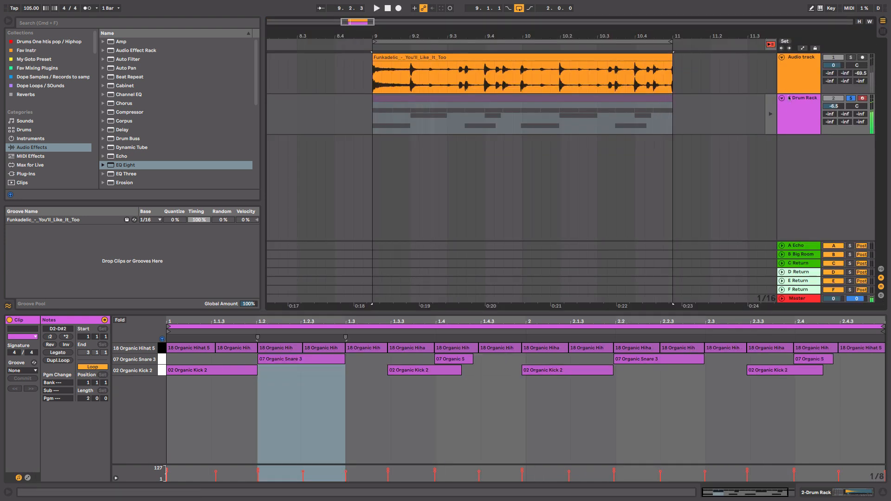
pyautogui.click(773, 113)
pyautogui.press('space')
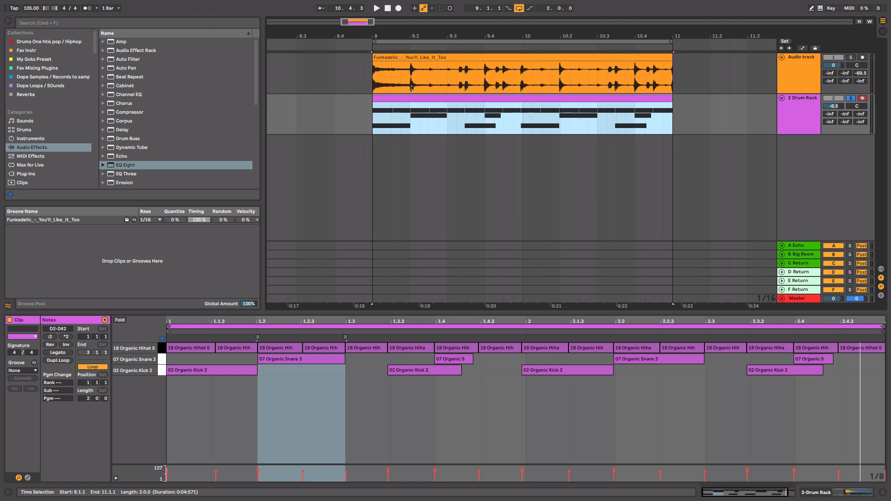
# Set the Funkadelic groove's Velocity amount to 100% in the Groove Pool
pyautogui.click(429, 57)
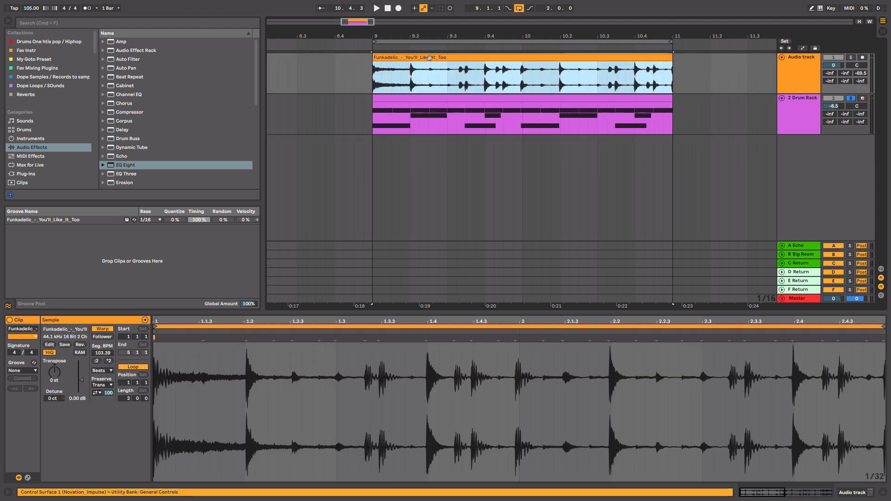
pyautogui.click(435, 101)
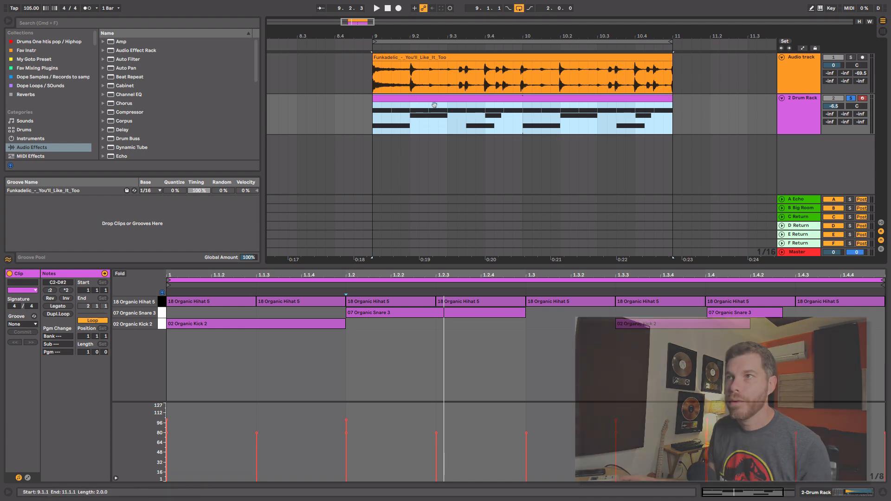
pyautogui.click(439, 59)
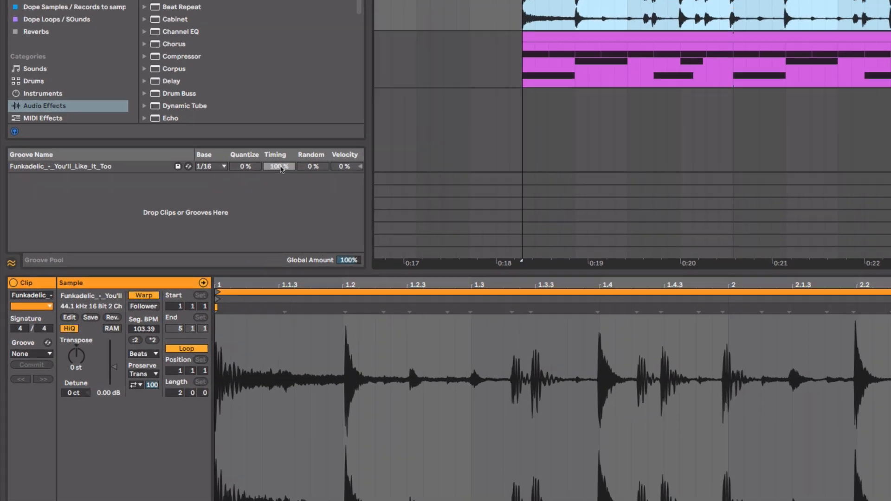
pyautogui.click(280, 166)
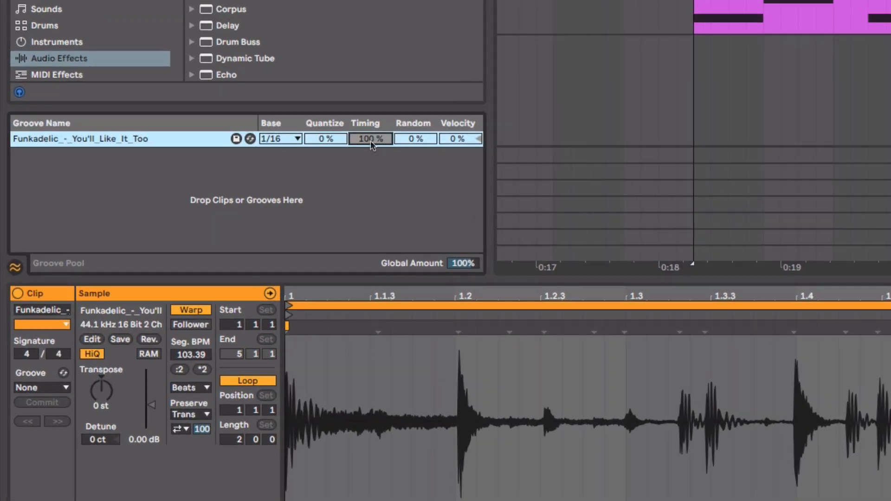
pyautogui.click(459, 140)
pyautogui.moveTo(458, 139); pyautogui.dragTo(459, 109)
pyautogui.click(878, 3)
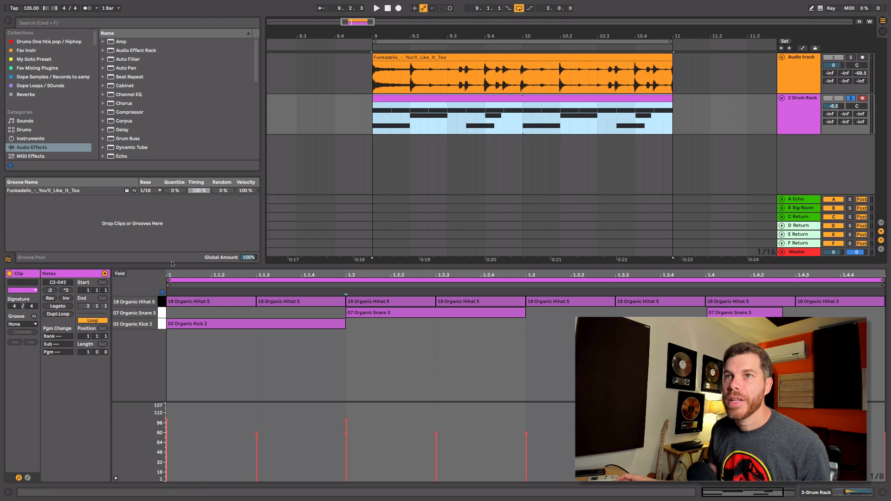
# Assign the Funkadelic - You'll Like It Too groove to the quantized Drum Rack clip and rename the groove Groove 1
pyautogui.click(21, 324)
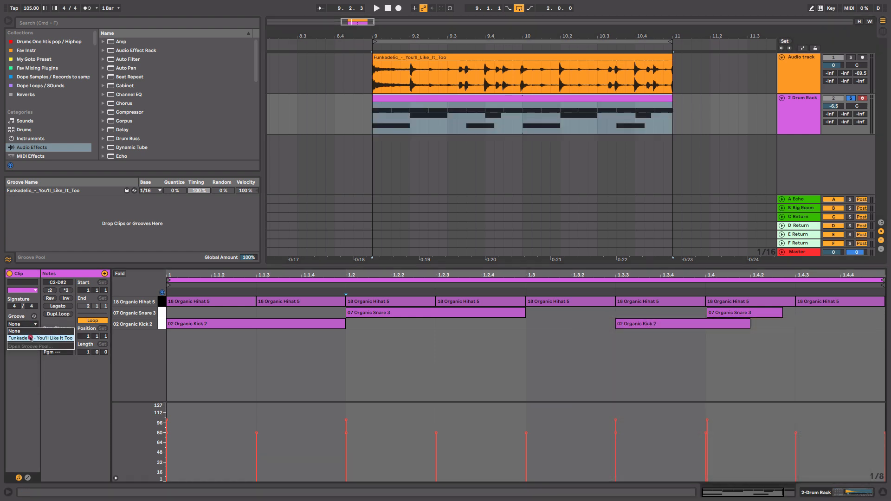
pyautogui.click(30, 338)
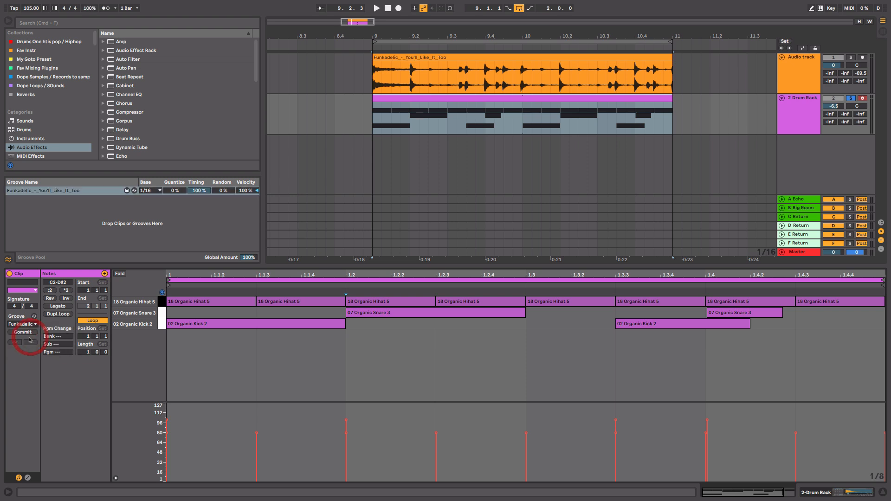
pyautogui.rightClick(51, 193)
pyautogui.click(68, 216)
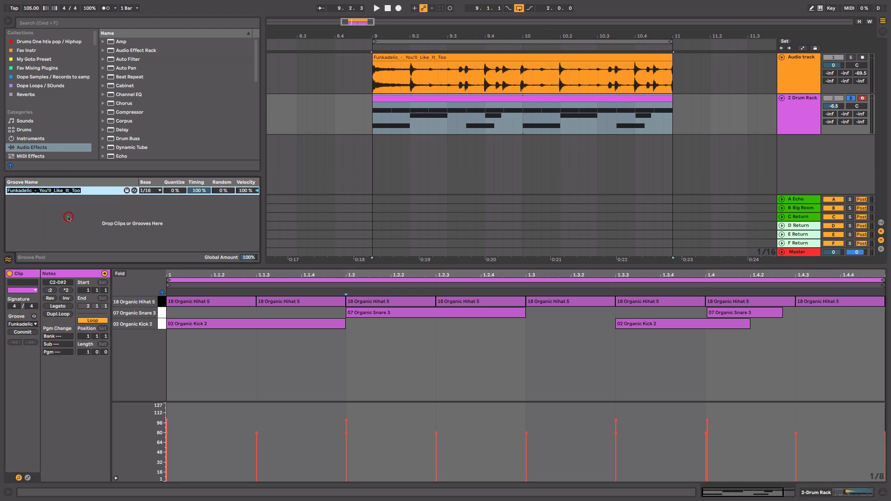
pyautogui.write('Groove 1')
pyautogui.press('Return')
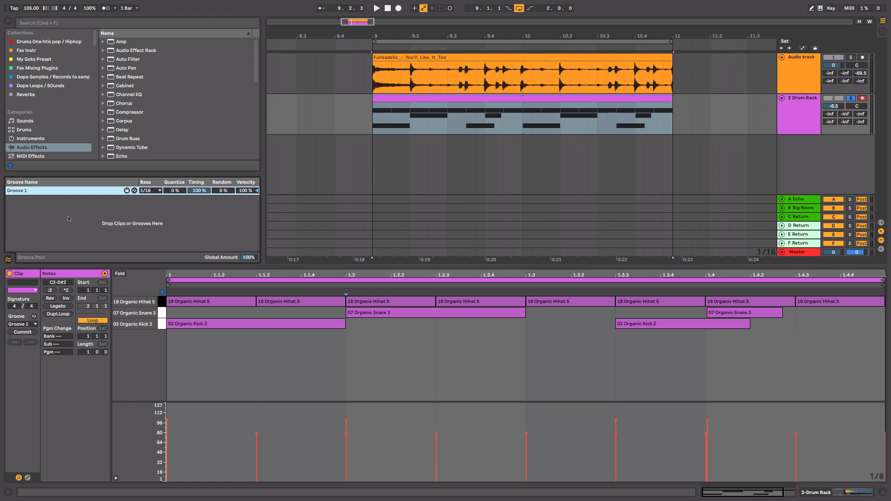
# Select Groove 1 as the Drum Rack clip's groove and commit it
pyautogui.click(33, 325)
pyautogui.click(34, 338)
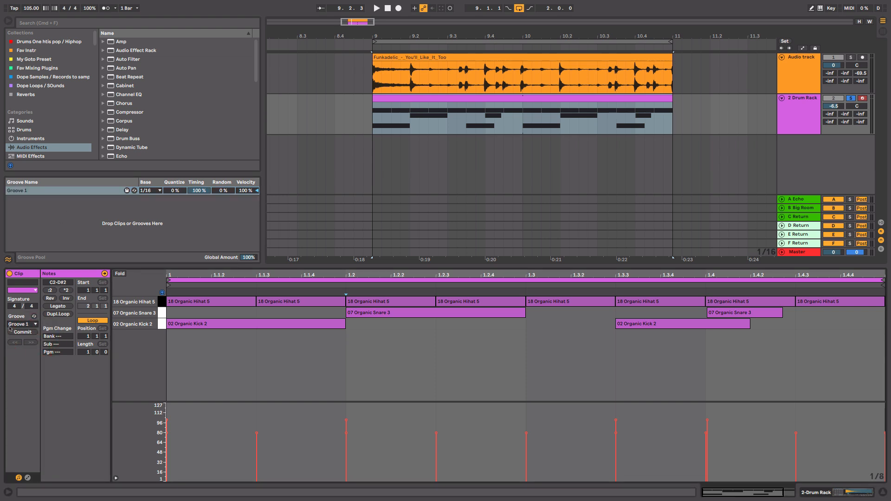
pyautogui.click(22, 333)
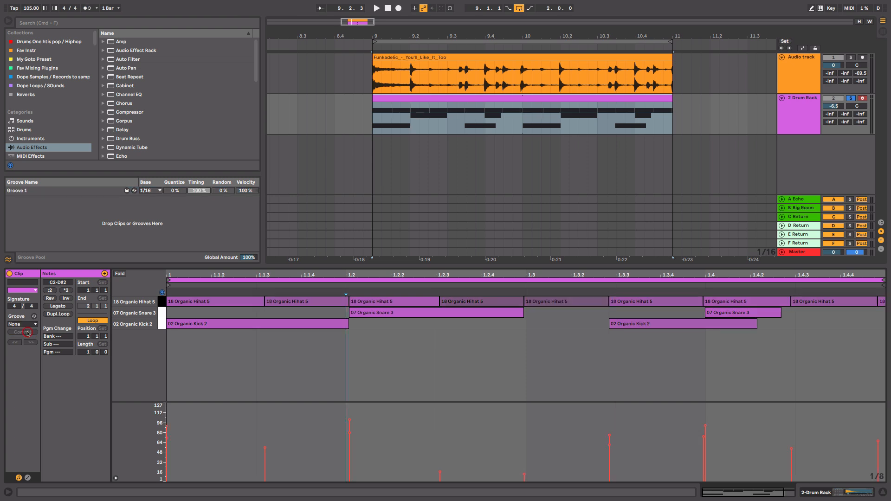
# Play the committed Drum Rack pattern and compare its hi-hat timing and velocities with the Funkadelic clip's waveform
pyautogui.click(430, 377)
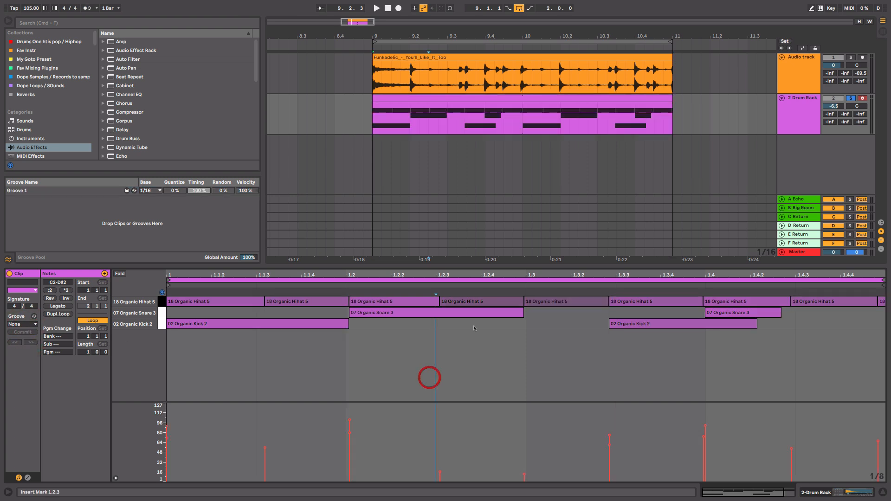
pyautogui.click(485, 302)
pyautogui.click(527, 362)
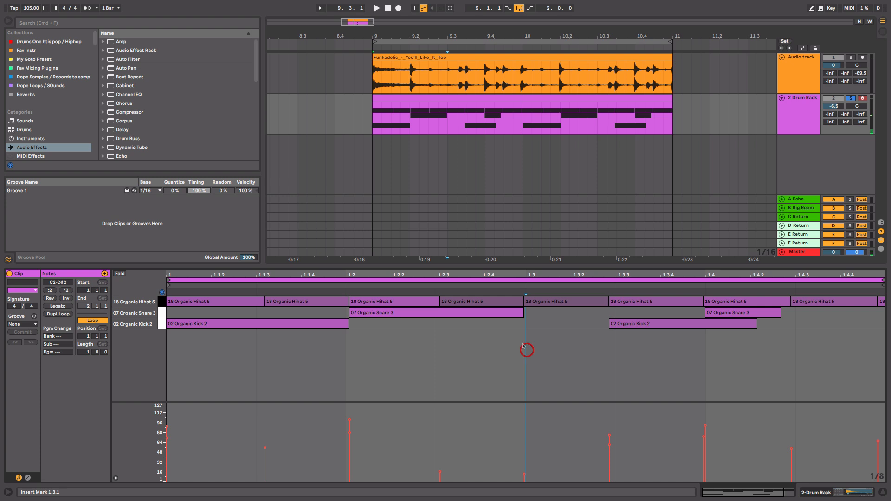
pyautogui.press('space')
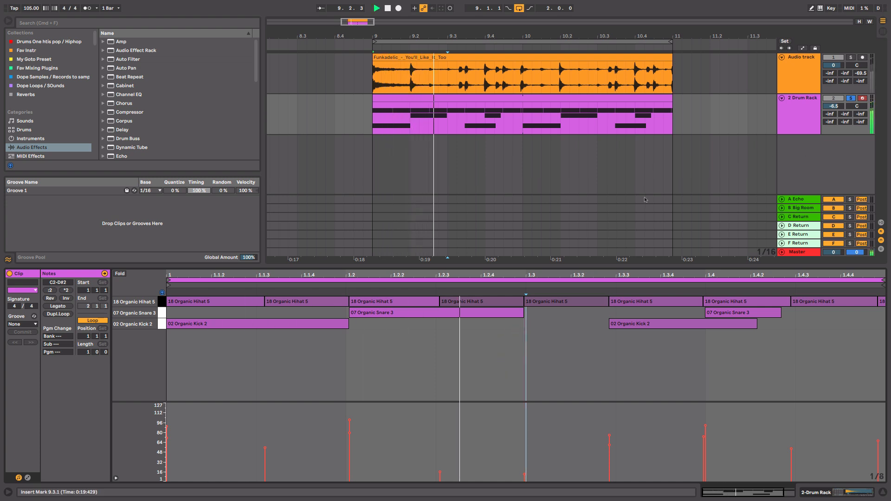
pyautogui.moveTo(623, 273); pyautogui.dragTo(575, 274)
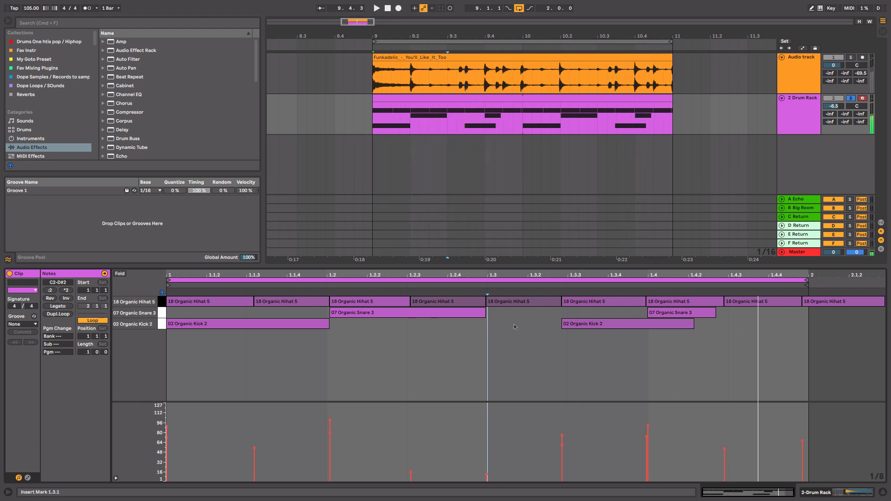
pyautogui.click(494, 57)
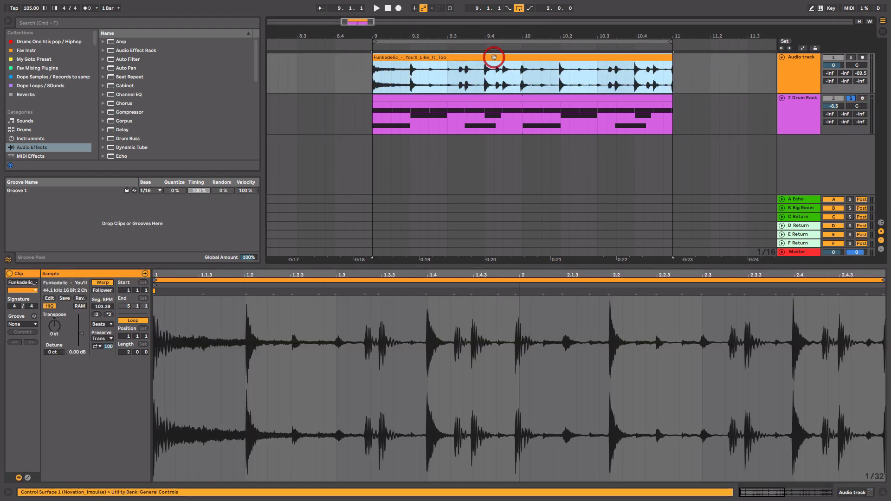
pyautogui.click(479, 99)
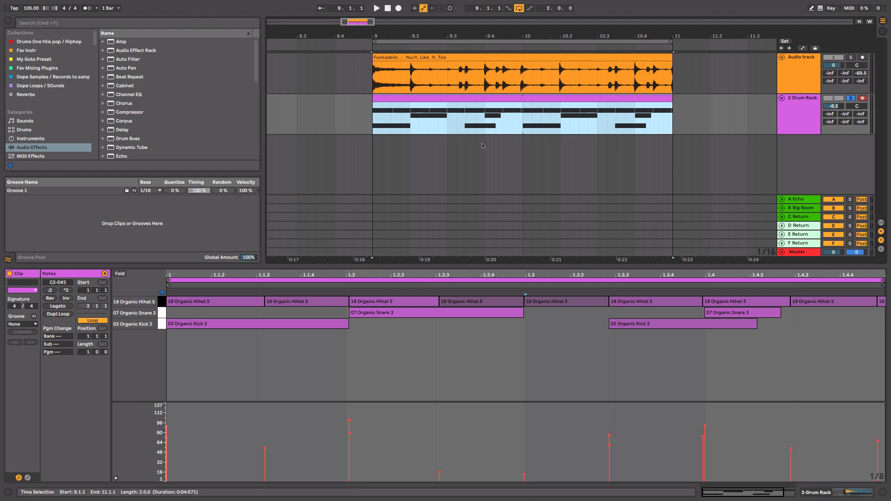
# Compare the Funkadelic waveform between 1.2.3 and 1.3.1 with the timing and velocities of the matching hi-hat notes in the Drum Rack clip
pyautogui.click(461, 58)
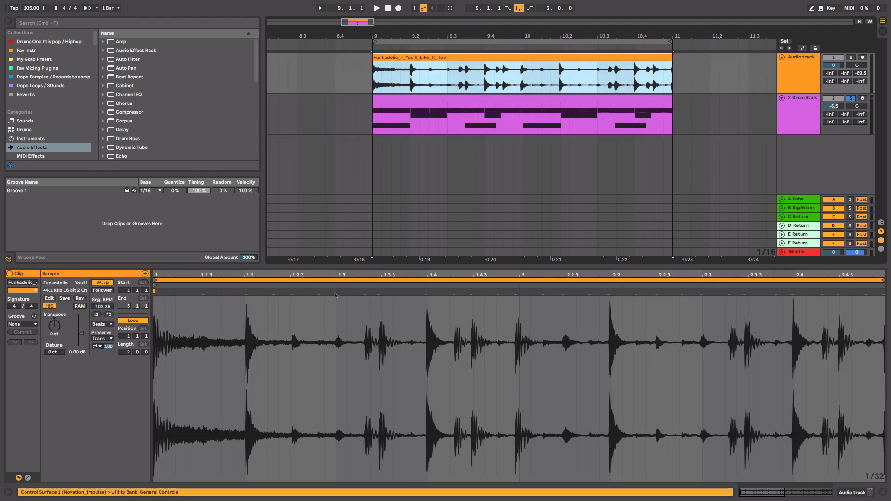
pyautogui.moveTo(266, 276); pyautogui.dragTo(281, 284)
pyautogui.moveTo(295, 343); pyautogui.dragTo(350, 358)
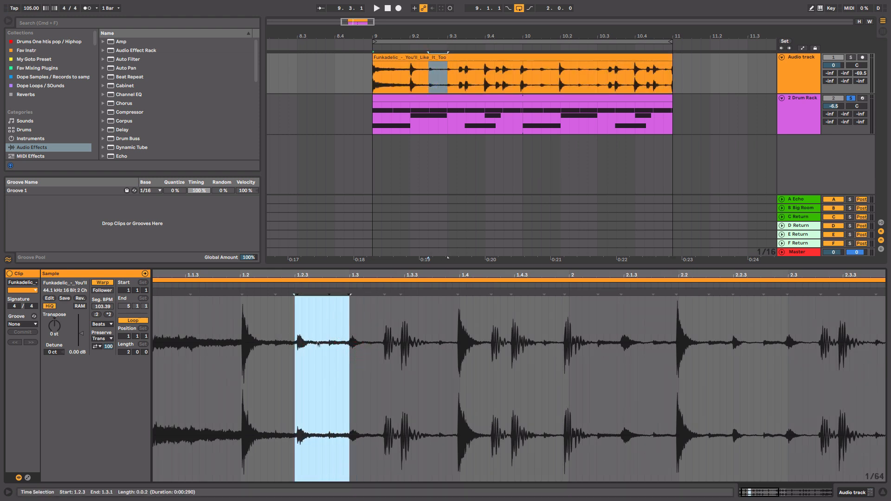
pyautogui.click(448, 99)
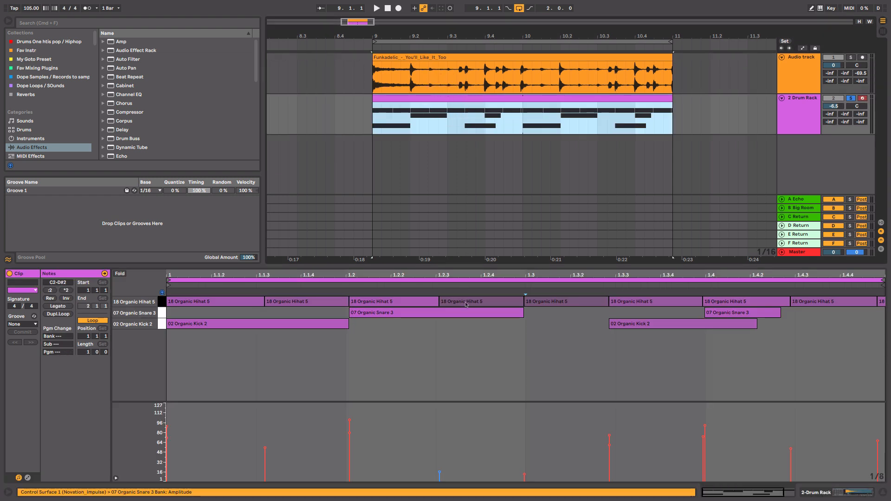
pyautogui.click(361, 320)
pyautogui.press('+')
pyautogui.press('+')
pyautogui.press('-')
pyautogui.press('-')
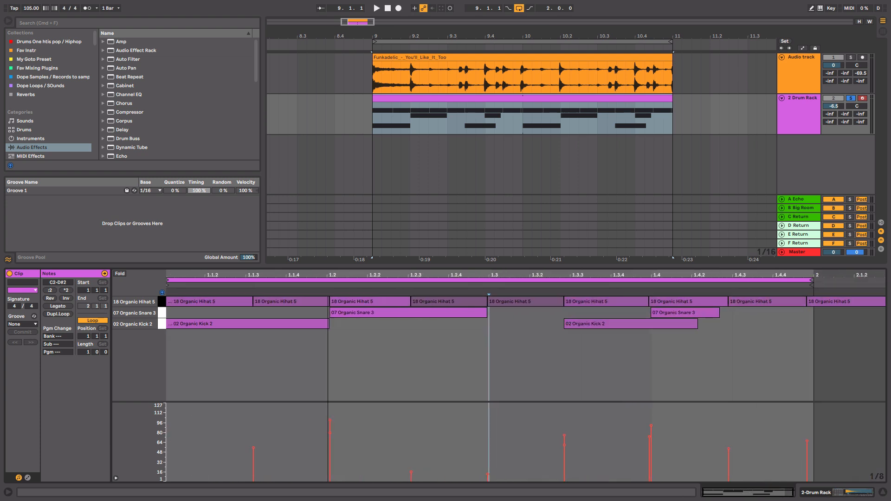
pyautogui.click(525, 337)
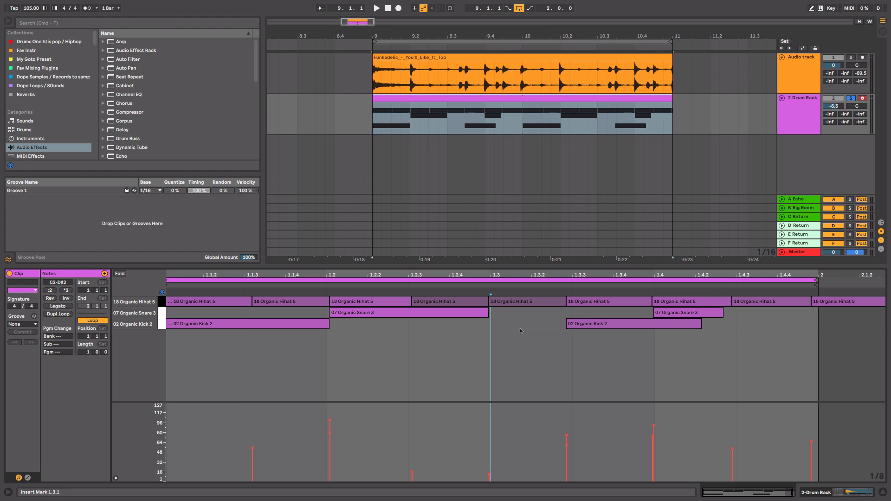
pyautogui.press('w')
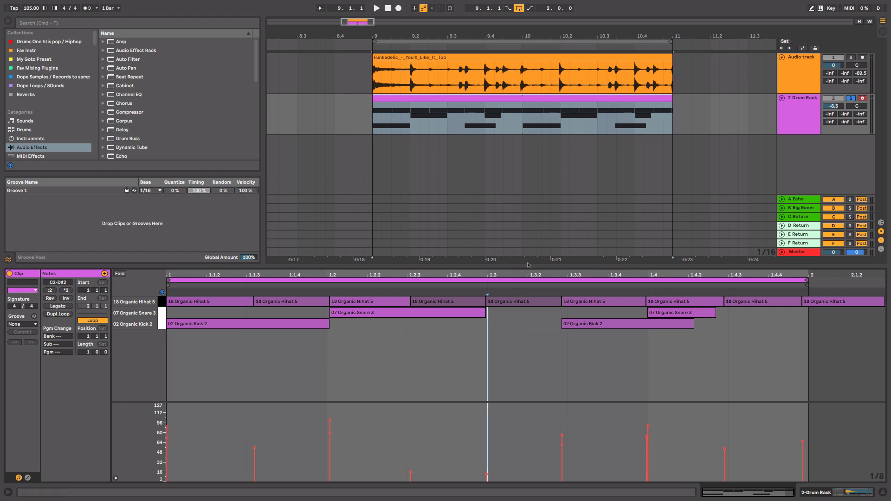
# Solo the audio track and play it with the grooved Drum Rack pattern, switching the Drum Rack's solo off and on
pyautogui.click(852, 57)
pyautogui.press('space')
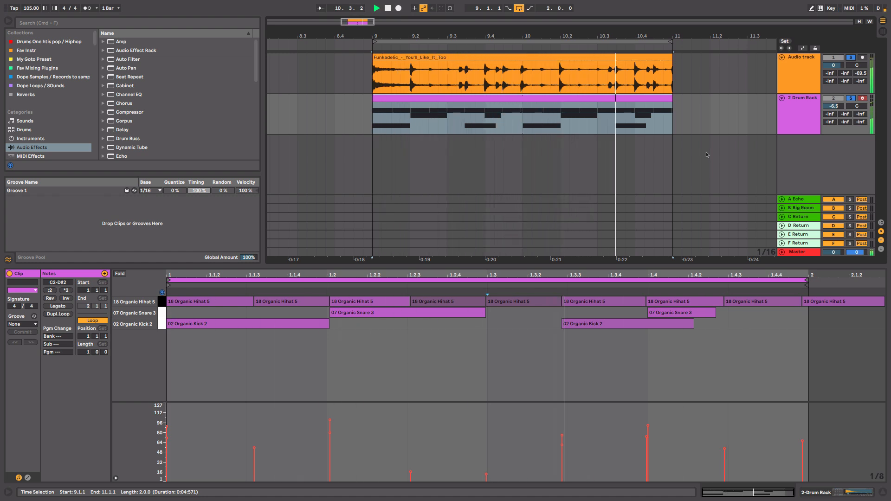
pyautogui.click(849, 99)
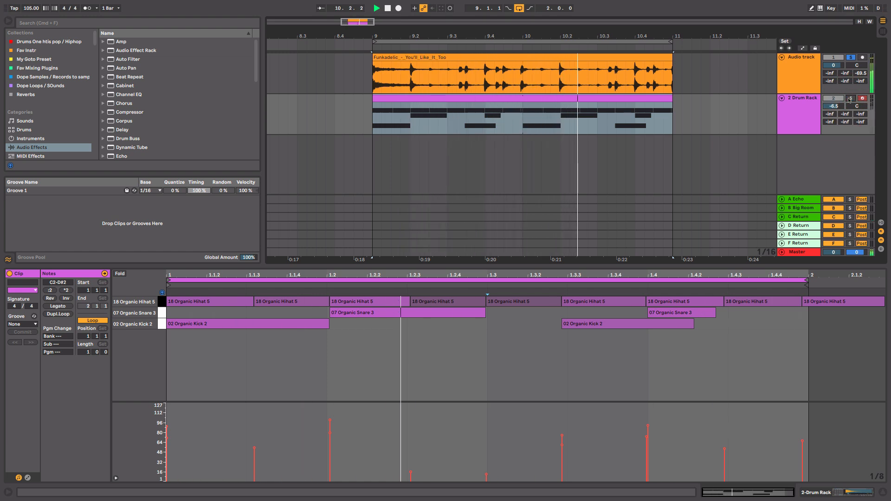
pyautogui.click(849, 99)
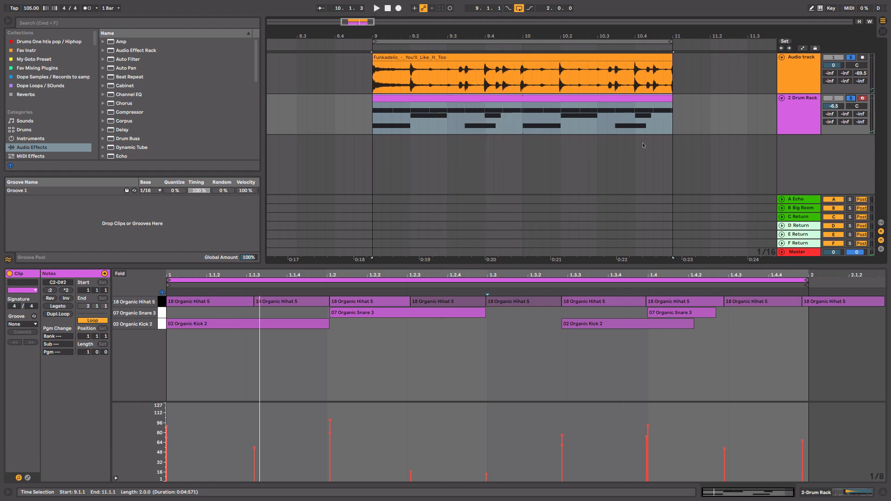
# Replace the grooved Drum Rack clip in the arrangement at 9.1.1 with the quantized clip from the session, extended to 11.1.1
pyautogui.press('Tab')
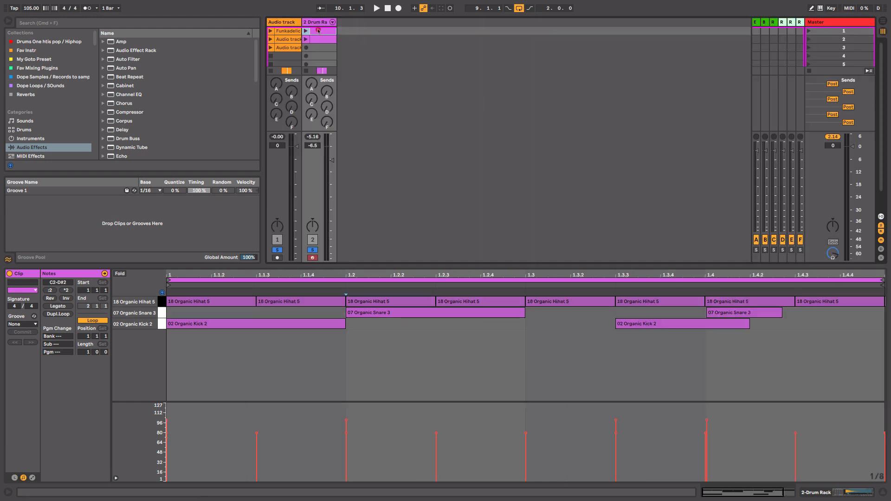
pyautogui.press('Tab')
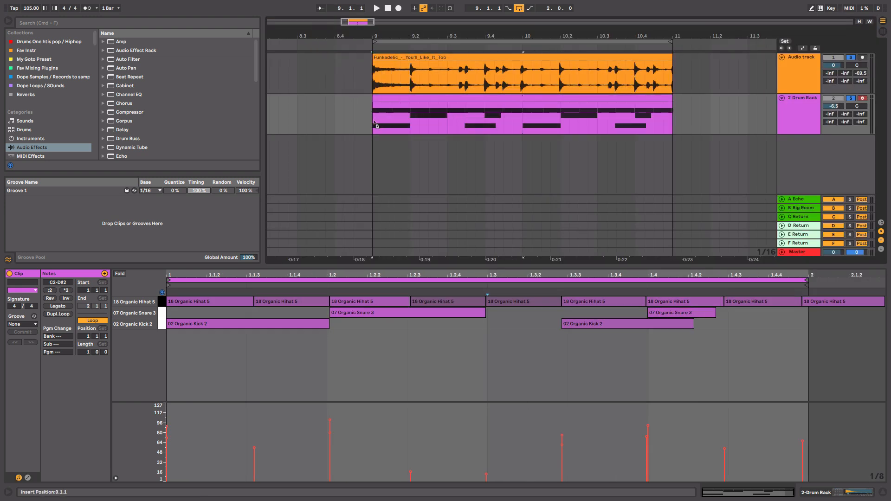
pyautogui.click(375, 119)
pyautogui.moveTo(504, 111); pyautogui.dragTo(673, 109)
# Play the quantized Drum Rack pattern alone, and again with the Funkadelic audio track soloed as well
pyautogui.press('space')
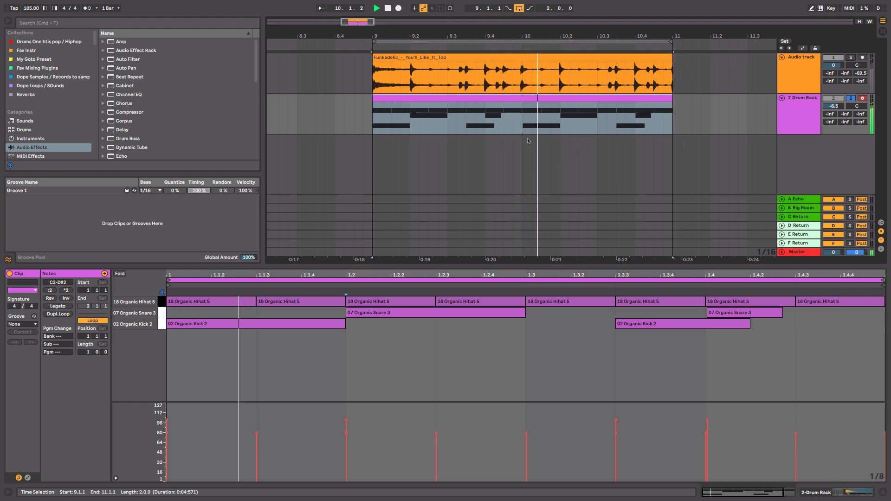
pyautogui.press('space')
pyautogui.click(507, 100)
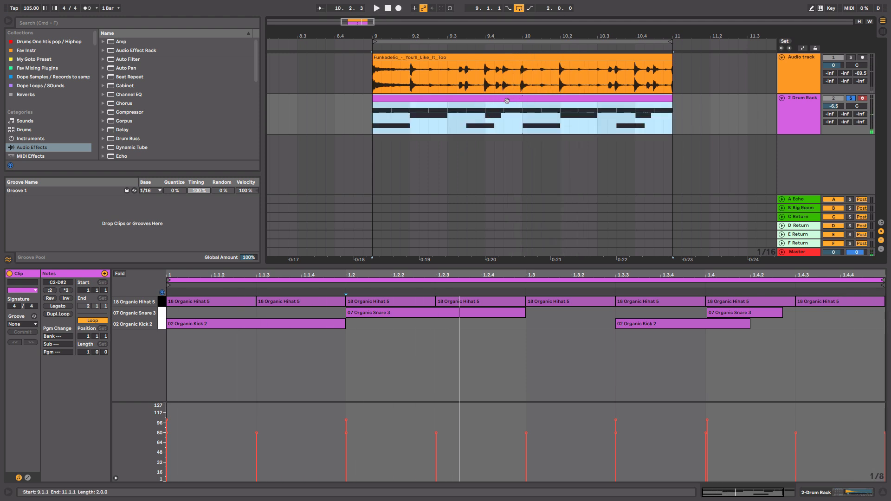
pyautogui.click(851, 58)
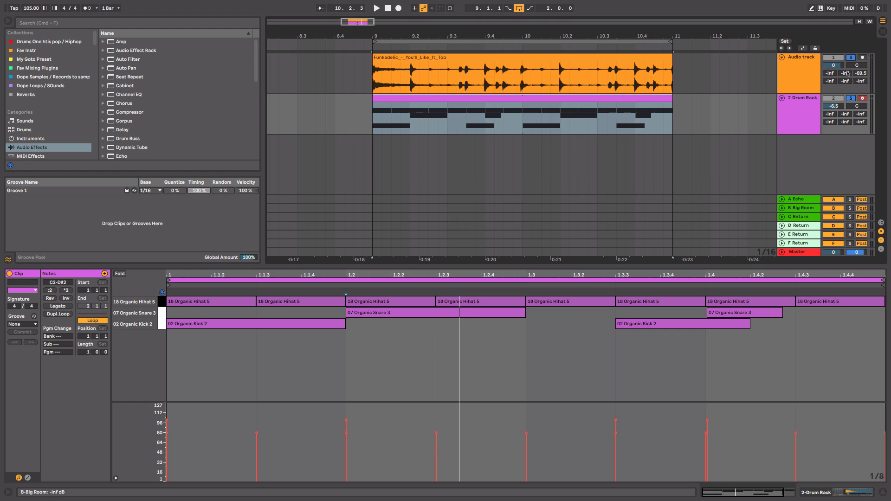
pyautogui.press('space')
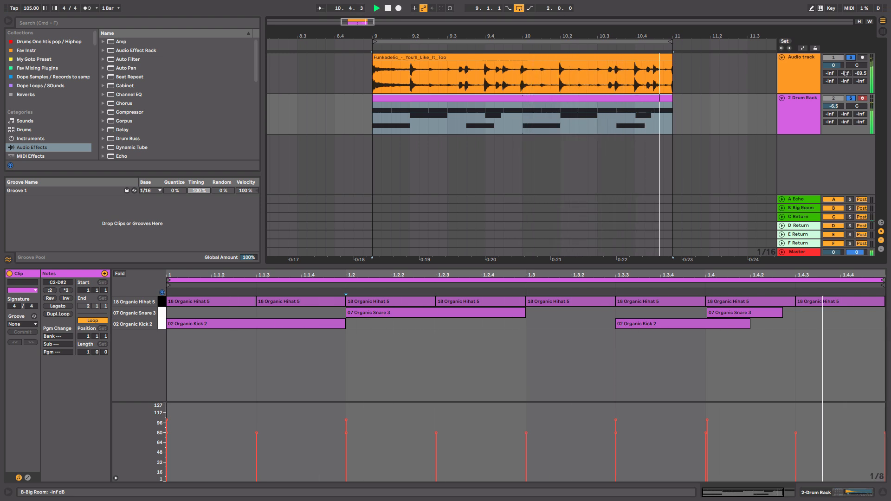
pyautogui.press('space')
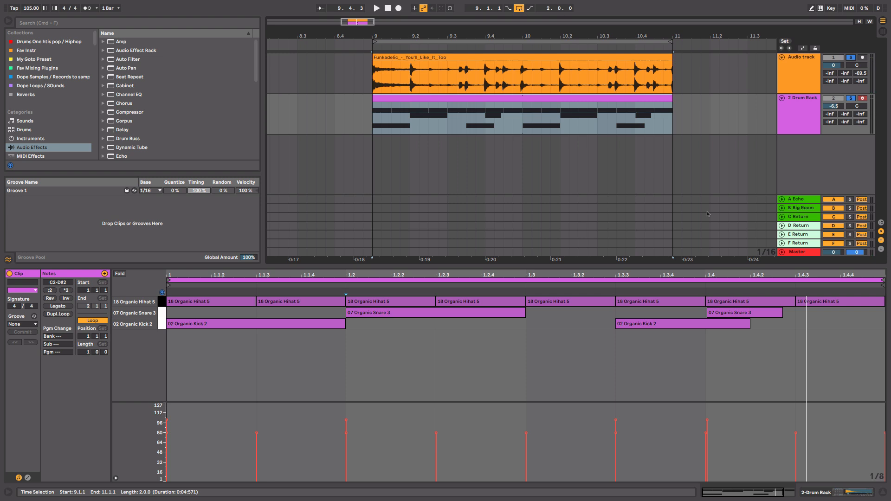
# Set Groove 1 as the Drum Rack clip's groove, commit it, and play the result together with the Funkadelic break
pyautogui.click(118, 358)
pyautogui.click(11, 325)
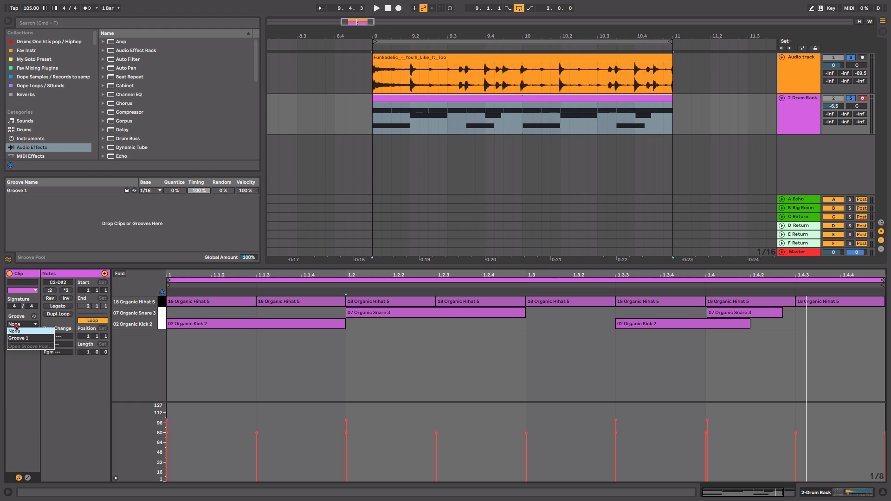
pyautogui.click(22, 338)
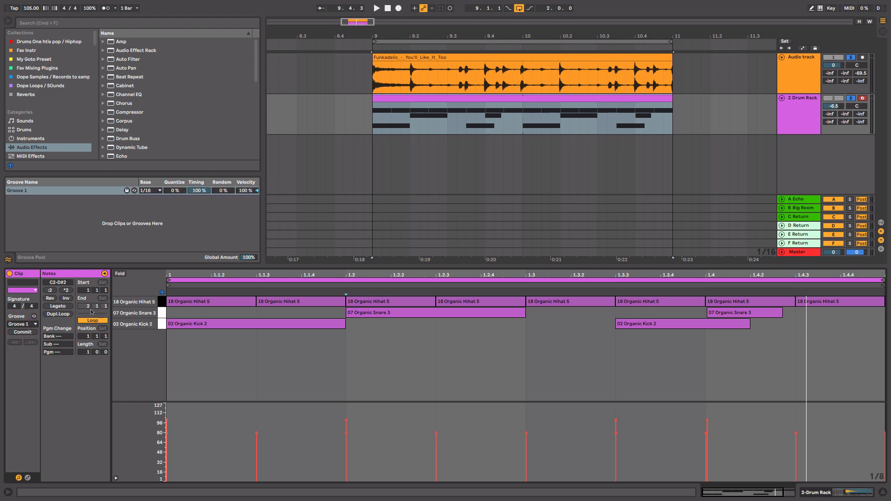
pyautogui.click(22, 333)
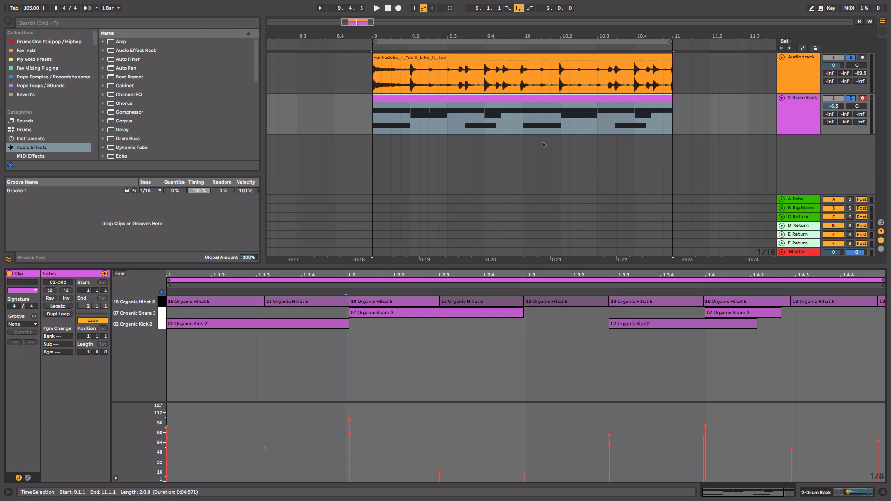
pyautogui.press('space')
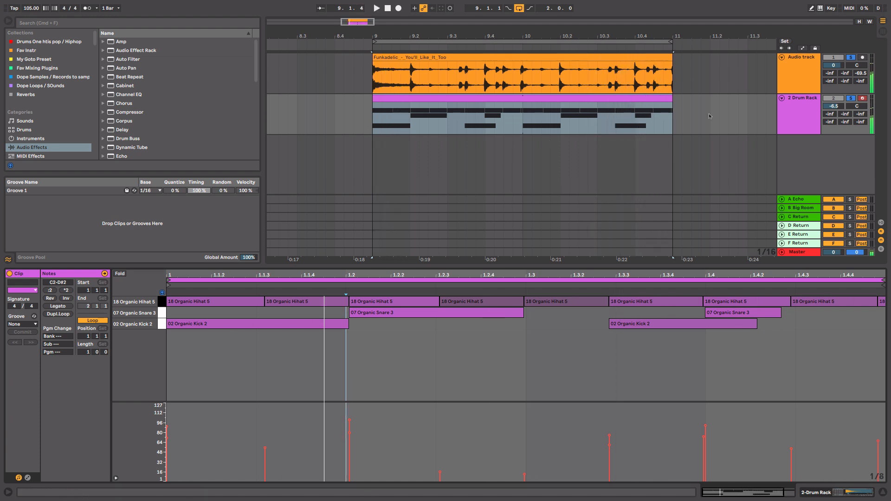
# Add a warp marker on the early hit at the end of the Funkadelic clip and move it to bar 3
pyautogui.hscroll(5, 789, 305)
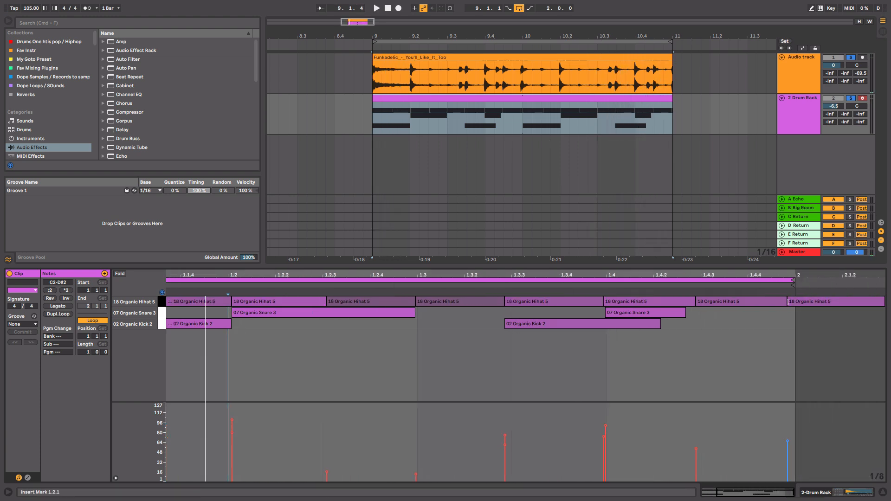
pyautogui.moveTo(677, 34); pyautogui.dragTo(677, 88)
pyautogui.click(649, 85)
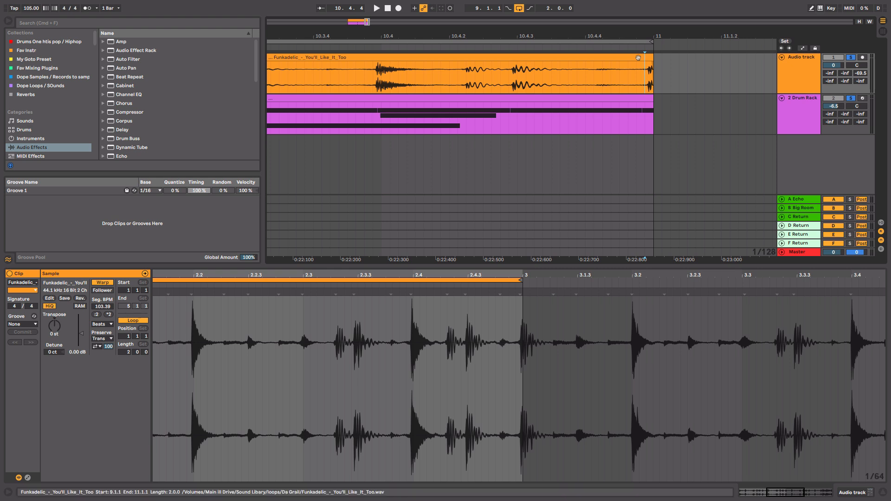
pyautogui.click(639, 58)
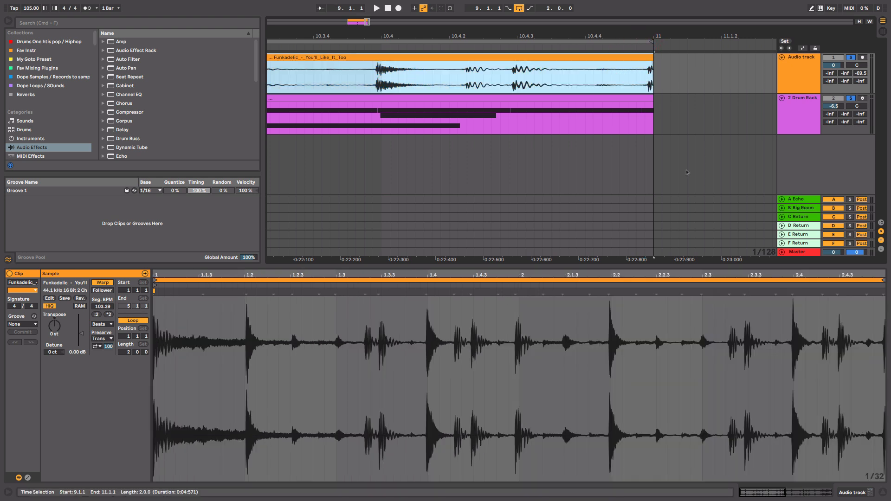
pyautogui.moveTo(846, 279); pyautogui.dragTo(847, 291)
pyautogui.click(846, 292)
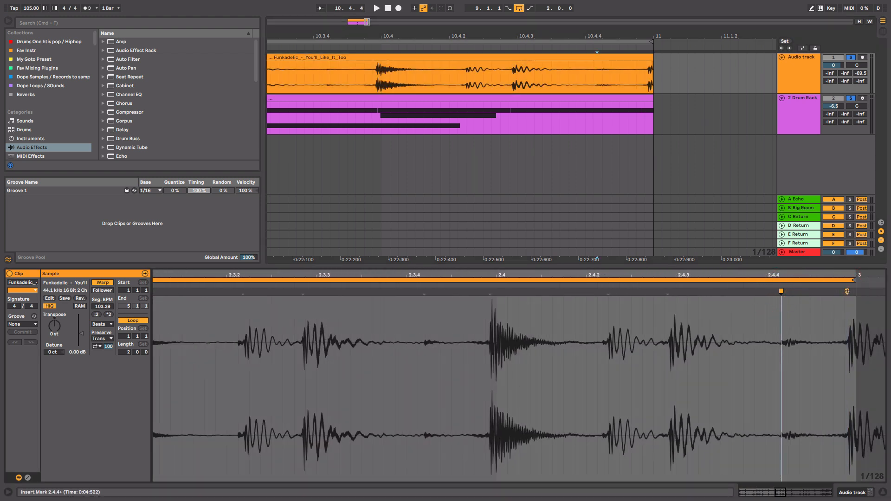
pyautogui.moveTo(781, 325); pyautogui.dragTo(680, 331)
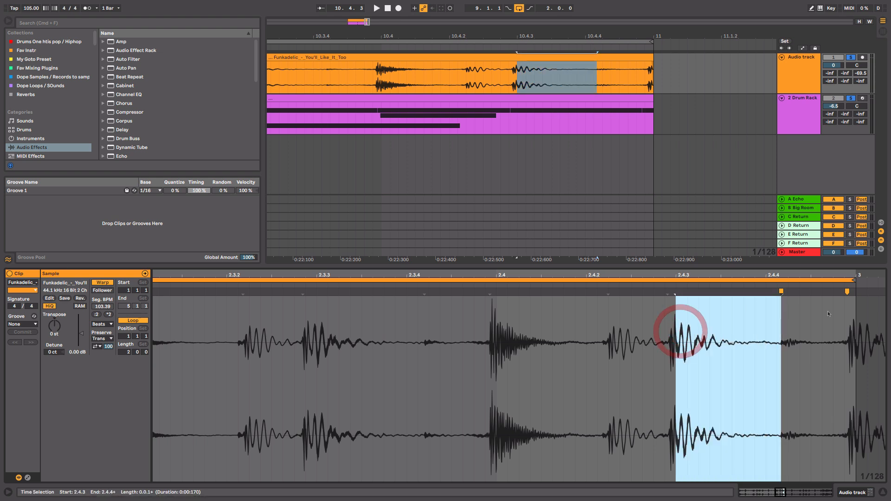
pyautogui.moveTo(847, 292); pyautogui.dragTo(856, 291)
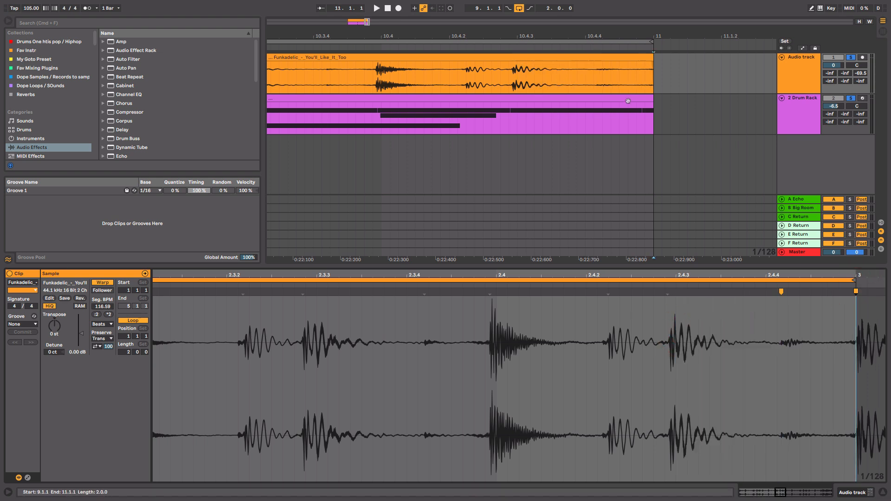
# Delete the extra hi-hat note just before bar 2 at the end of the Drum Rack clip
pyautogui.click(627, 100)
pyautogui.click(876, 304)
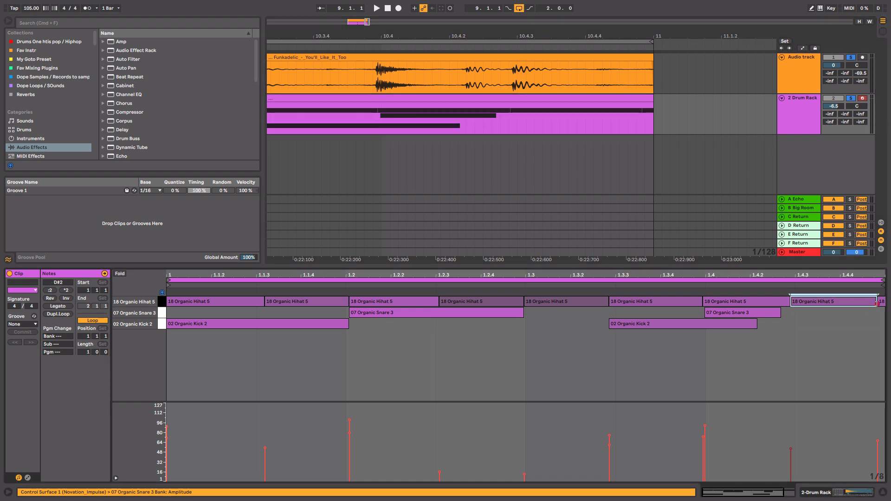
pyautogui.click(880, 303)
pyautogui.moveTo(879, 304); pyautogui.dragTo(768, 335)
pyautogui.click(833, 305)
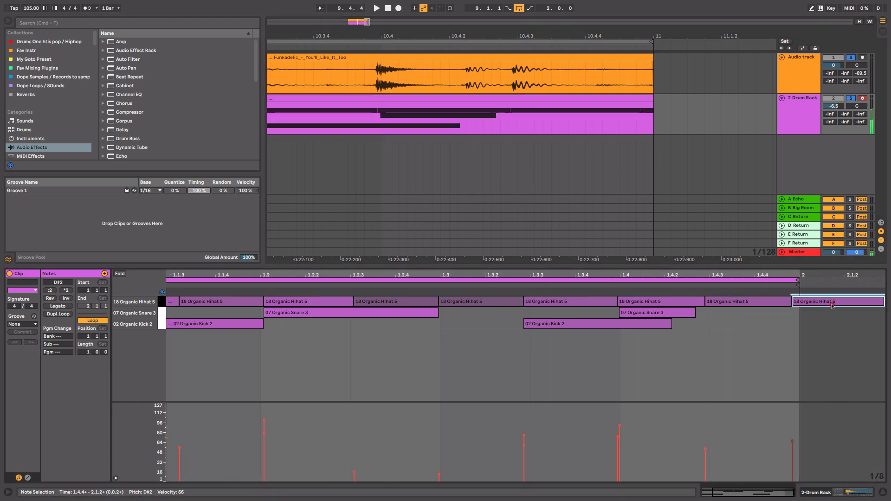
pyautogui.click(833, 305)
# Play the corrected Drum Rack pattern together with the Funkadelic break with both whole clips in view
pyautogui.press('space')
pyautogui.moveTo(629, 36); pyautogui.dragTo(630, 7)
pyautogui.moveTo(500, 36); pyautogui.dragTo(502, 45)
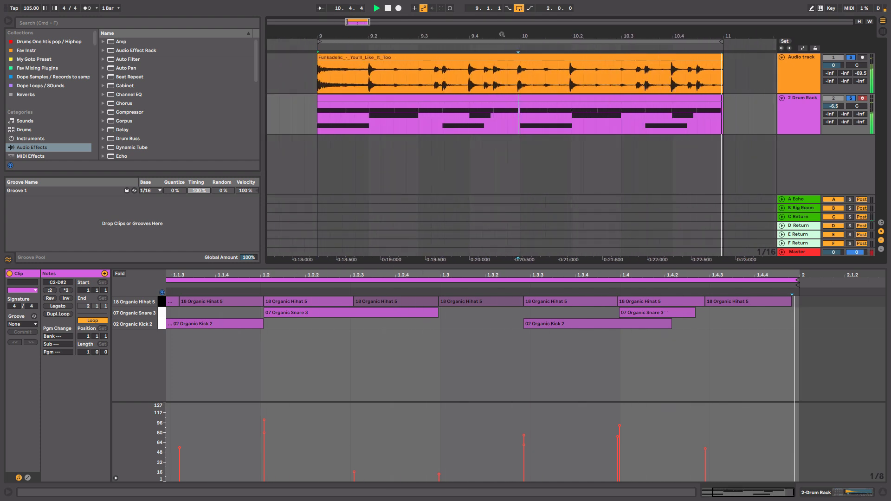
pyautogui.moveTo(502, 35); pyautogui.dragTo(502, 28)
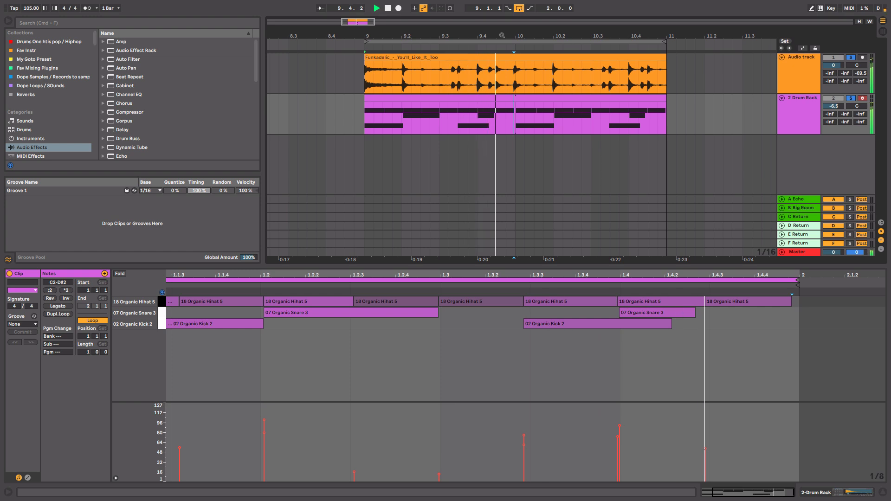
pyautogui.press('space')
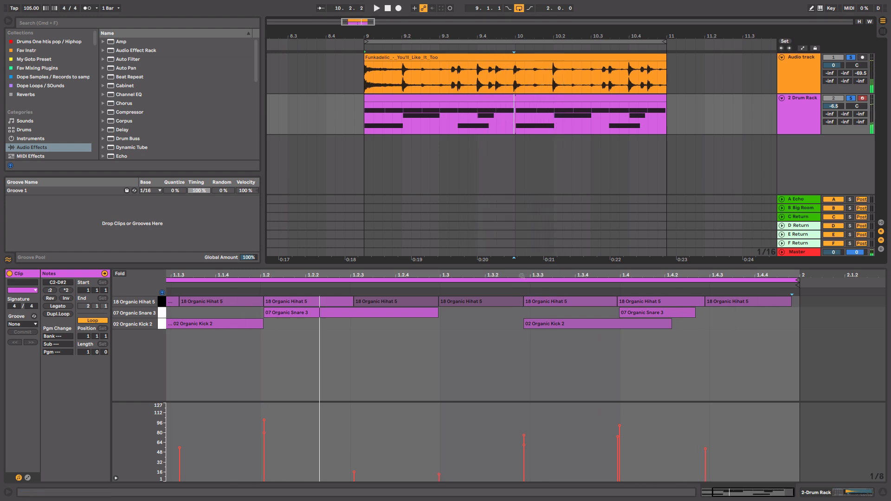
# Extract the groove from the Drum Rack MIDI clip into the Groove Pool and select Groove 1 there
pyautogui.moveTo(522, 275); pyautogui.dragTo(562, 275)
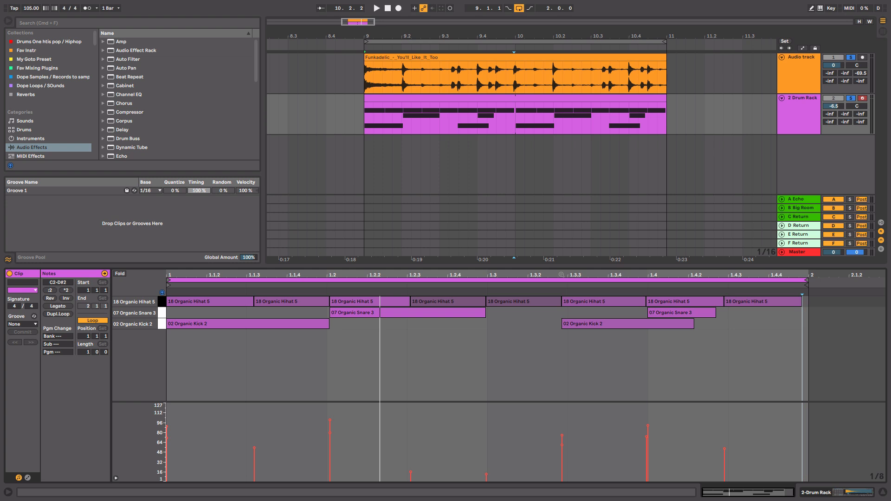
pyautogui.click(246, 355)
pyautogui.rightClick(246, 355)
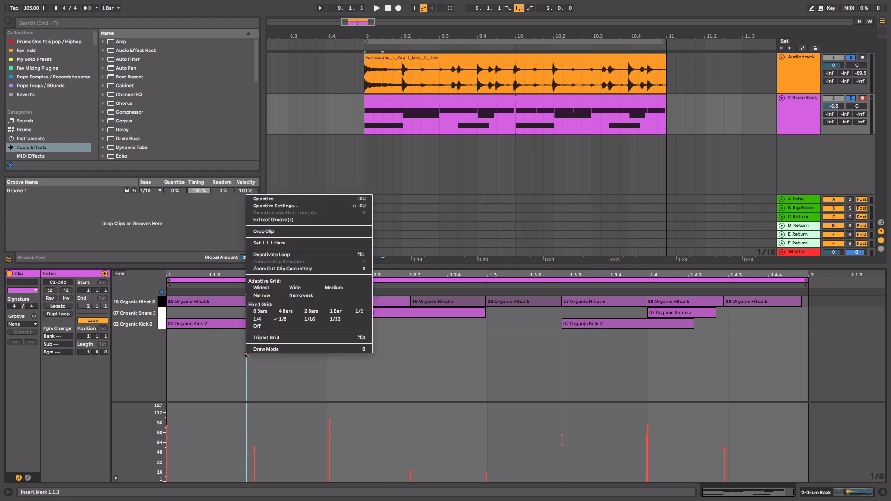
pyautogui.click(297, 220)
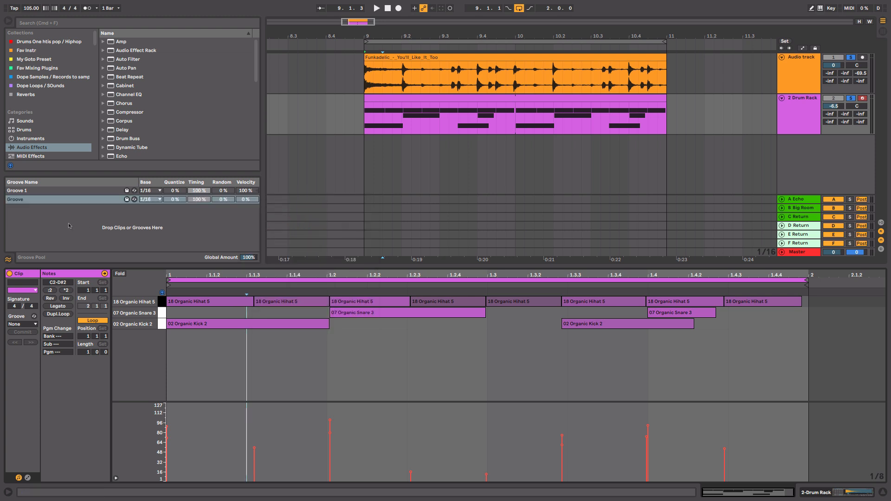
pyautogui.click(53, 193)
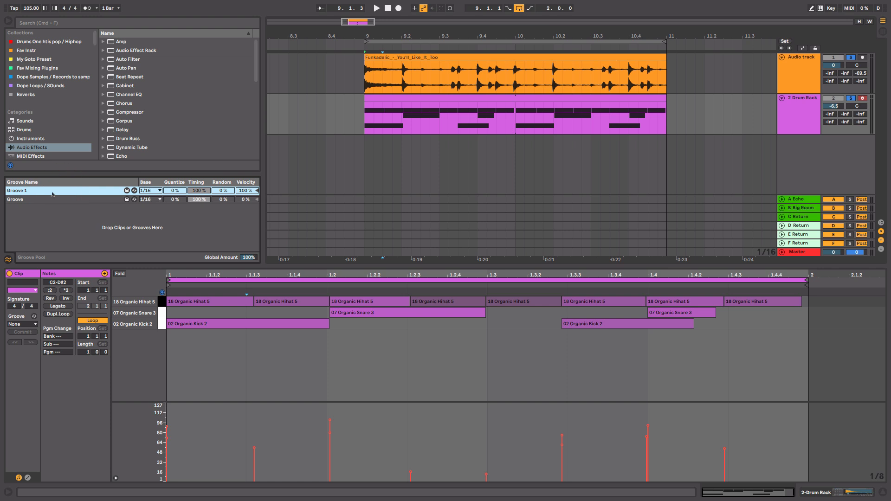
# Replace the Drum Rack clip at bar 9 with the straight quantized clip from Session View and extend it to bar 11
pyautogui.click(51, 199)
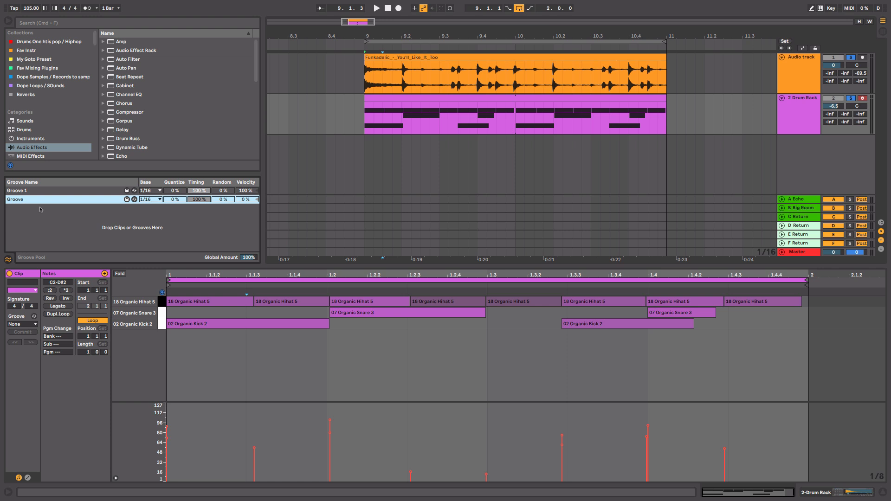
pyautogui.click(411, 56)
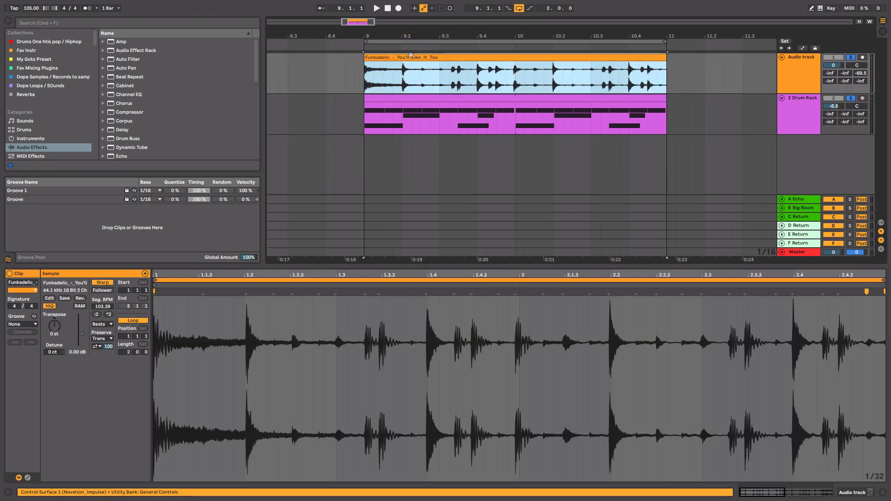
pyautogui.click(411, 100)
pyautogui.press('Tab')
pyautogui.moveTo(313, 31); pyautogui.dragTo(358, 124)
pyautogui.press('Tab')
pyautogui.moveTo(511, 100); pyautogui.dragTo(667, 105)
# Play the quantized Drum Rack pattern without the Funkadelic break and extract its groove into the Groove Pool
pyautogui.click(850, 57)
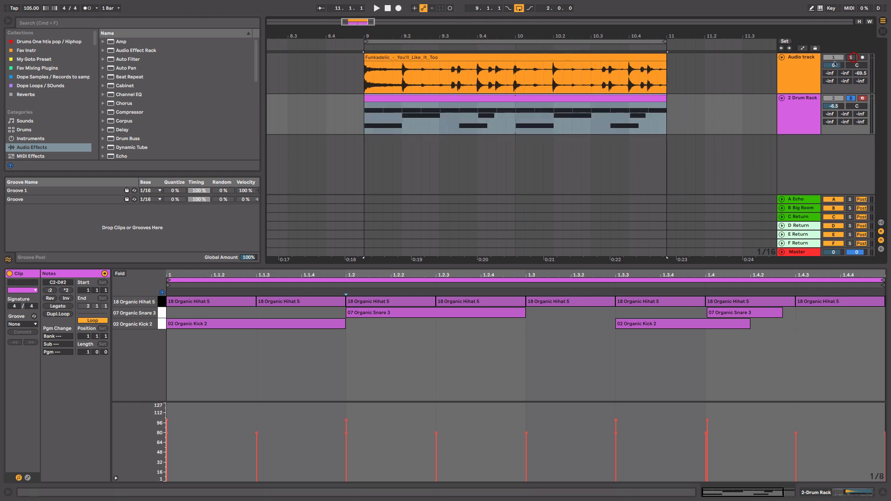
pyautogui.press('space')
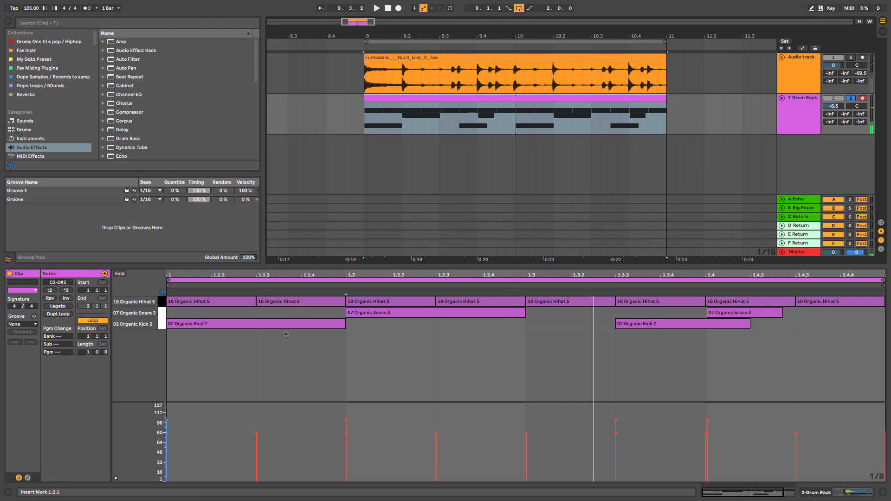
pyautogui.rightClick(284, 347)
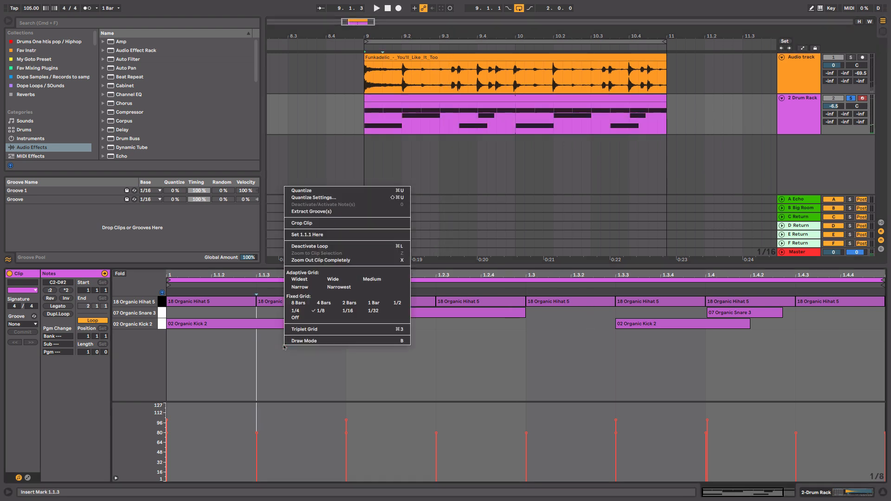
pyautogui.click(343, 213)
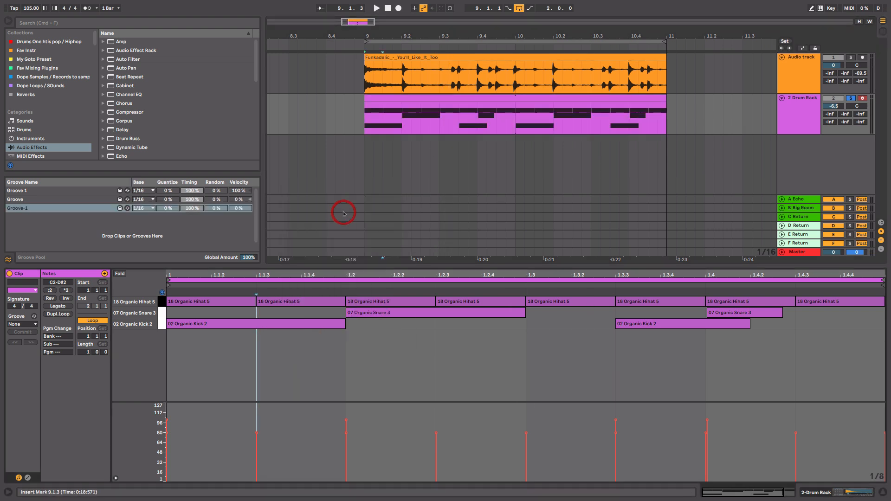
# Rename the newly extracted groove Stiff and set its Quantize amount to 100%
pyautogui.rightClick(29, 209)
pyautogui.click(53, 231)
pyautogui.write('Stiff')
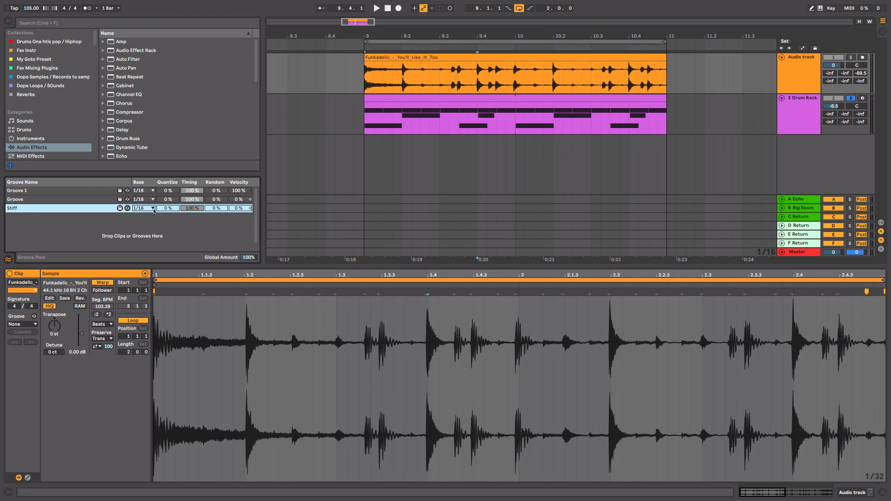
pyautogui.moveTo(165, 210); pyautogui.dragTo(165, 164)
# Assign the Stiff groove to the Funkadelic audio clip and commit it as warp markers
pyautogui.moveTo(155, 330); pyautogui.dragTo(188, 332)
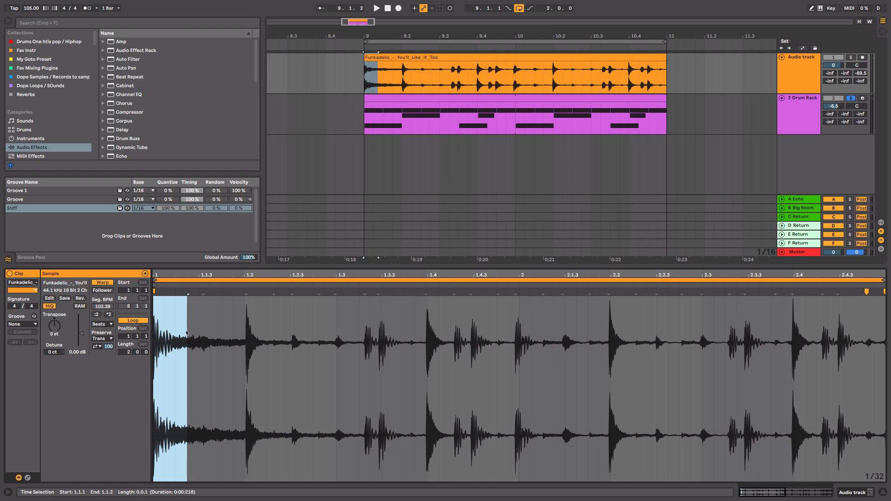
pyautogui.click(21, 324)
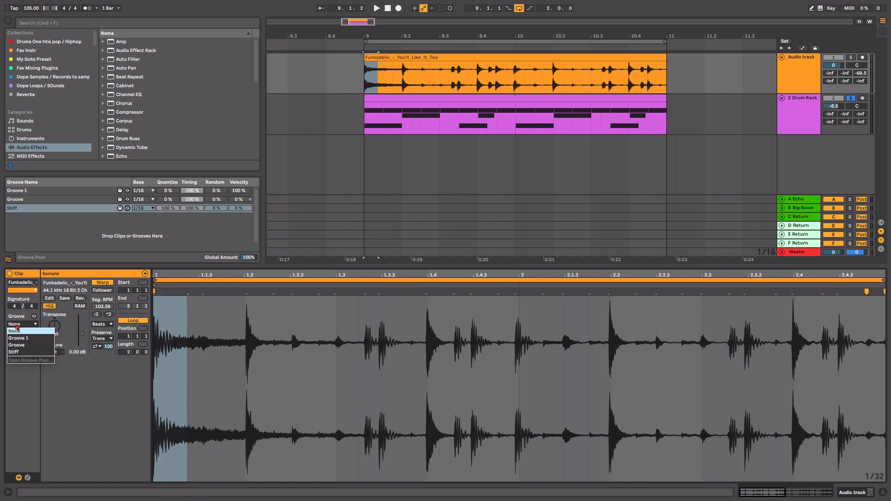
pyautogui.click(24, 352)
pyautogui.click(27, 332)
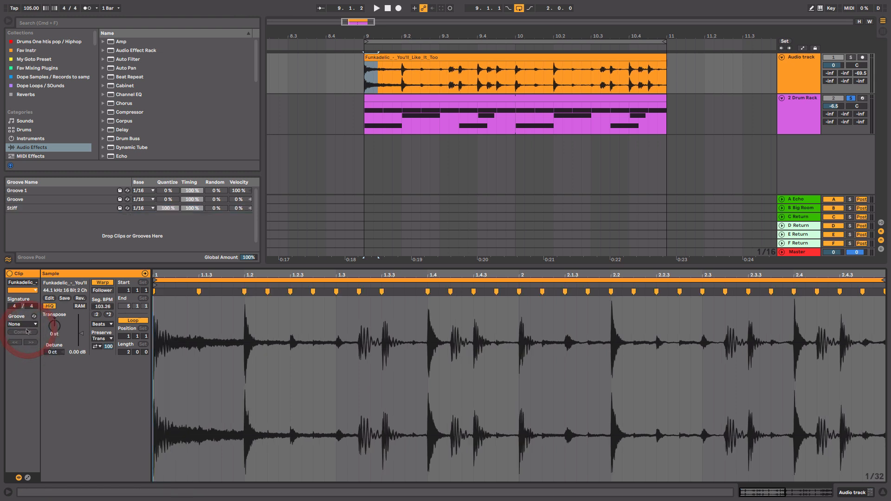
pyautogui.moveTo(279, 276)
pyautogui.mouseDown()
pyautogui.moveTo(234, 255)
pyautogui.moveTo(236, 274)
pyautogui.moveTo(277, 275)
pyautogui.mouseUp()
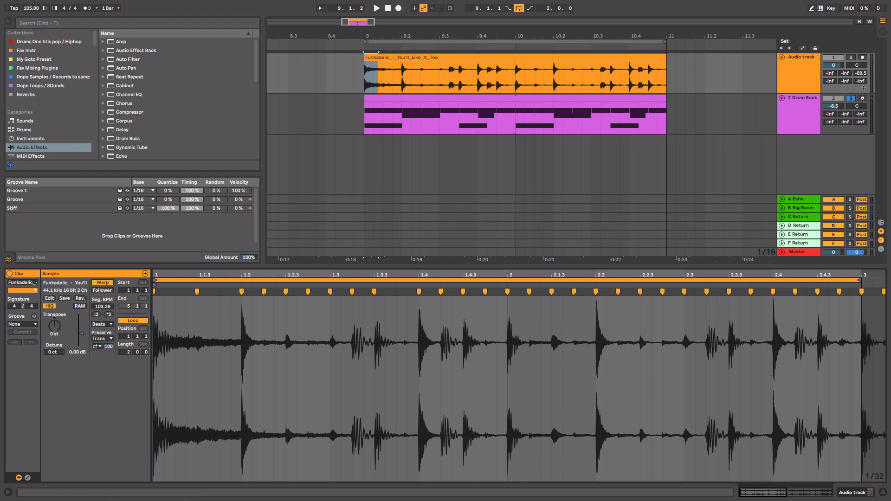
# Solo the Funkadelic audio track and play the quantized break on its own
pyautogui.click(851, 57)
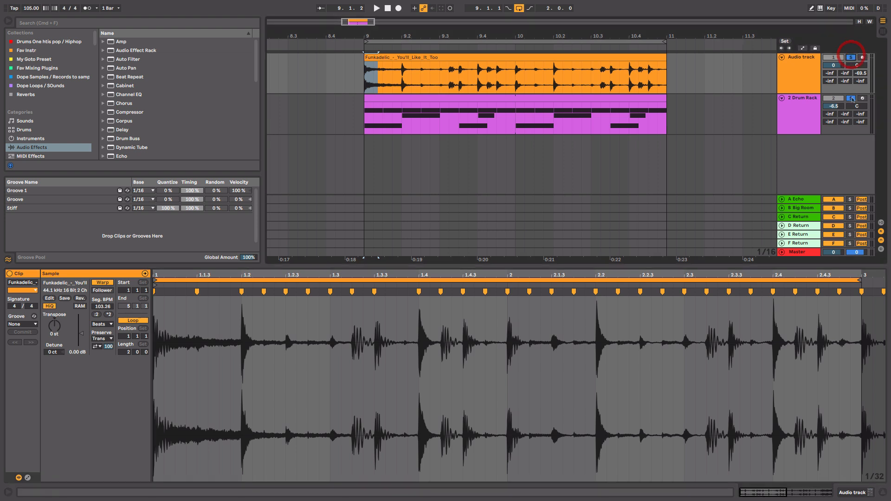
pyautogui.press('space')
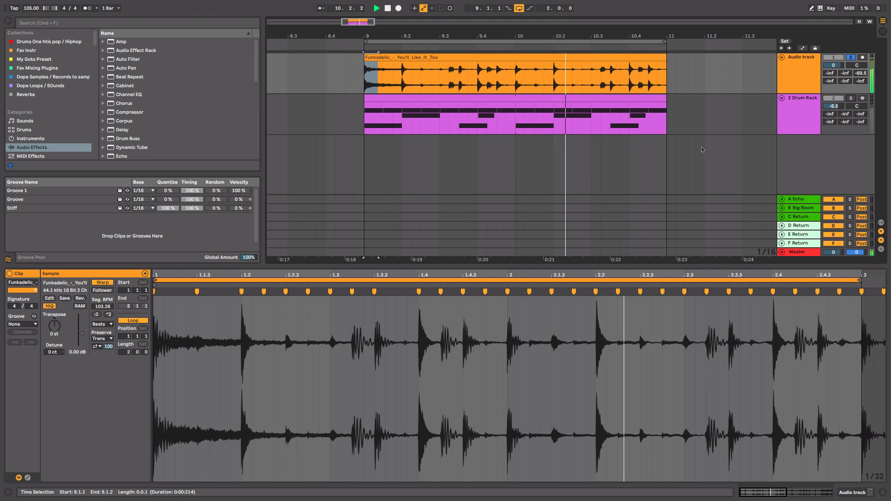
pyautogui.press('space')
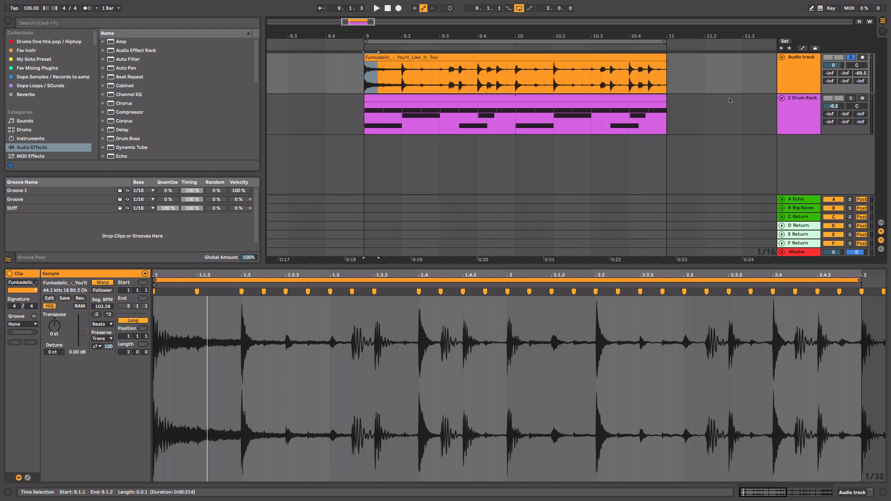
# Solo the Drum Rack track as well and play its pattern together with the quantized Funkadelic break
pyautogui.click(851, 99)
pyautogui.press('space')
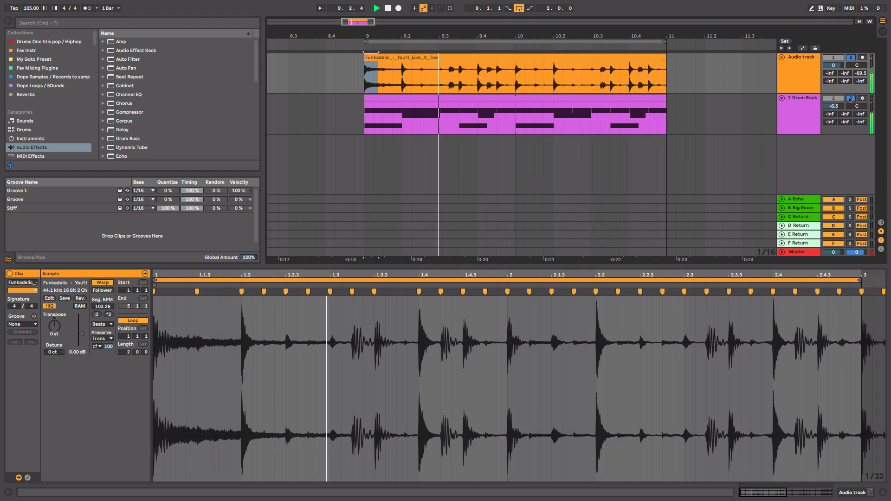
pyautogui.press('space')
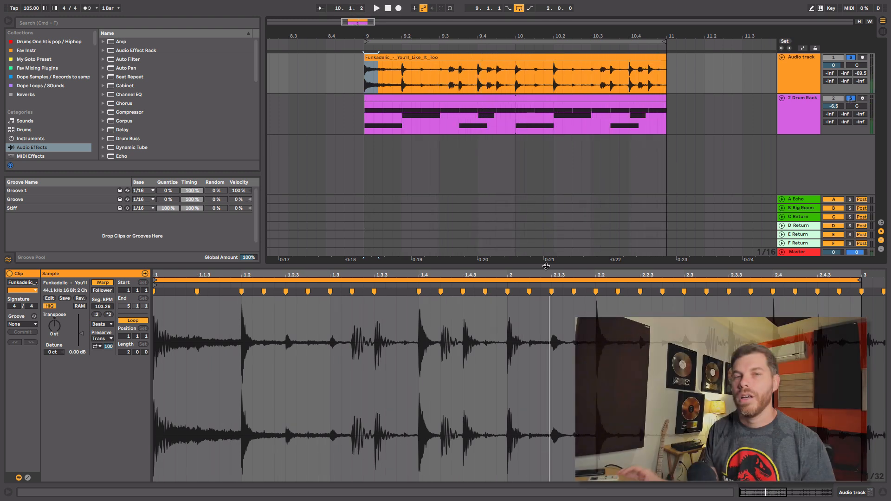